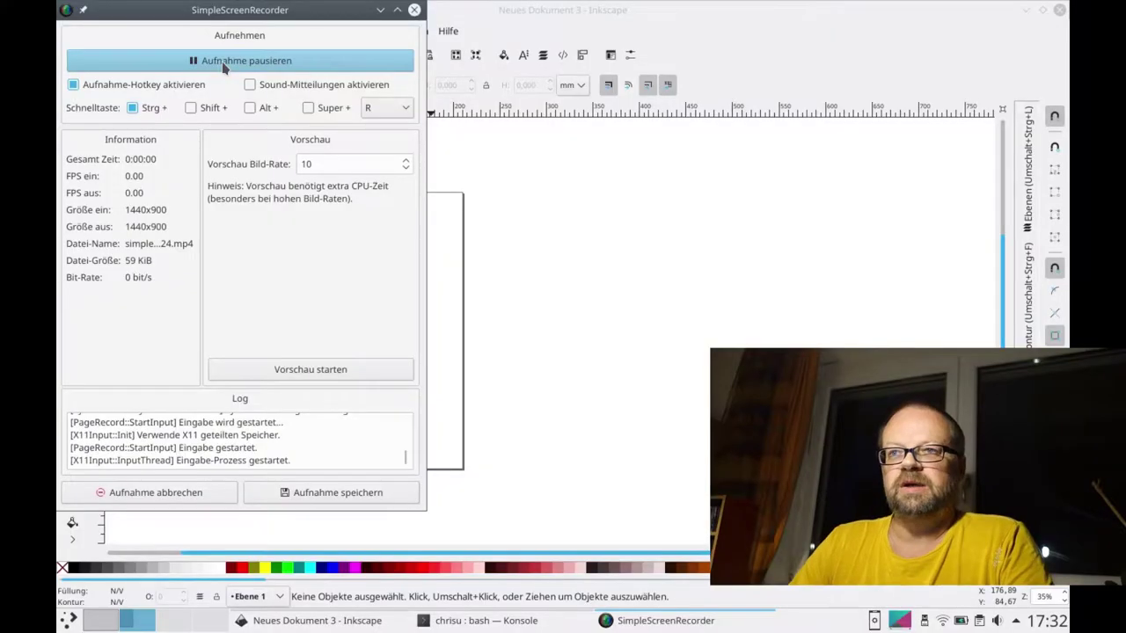
Step: Bring the blank Inkscape document in front of the running SimpleScreenRecorder capture
click(466, 21)
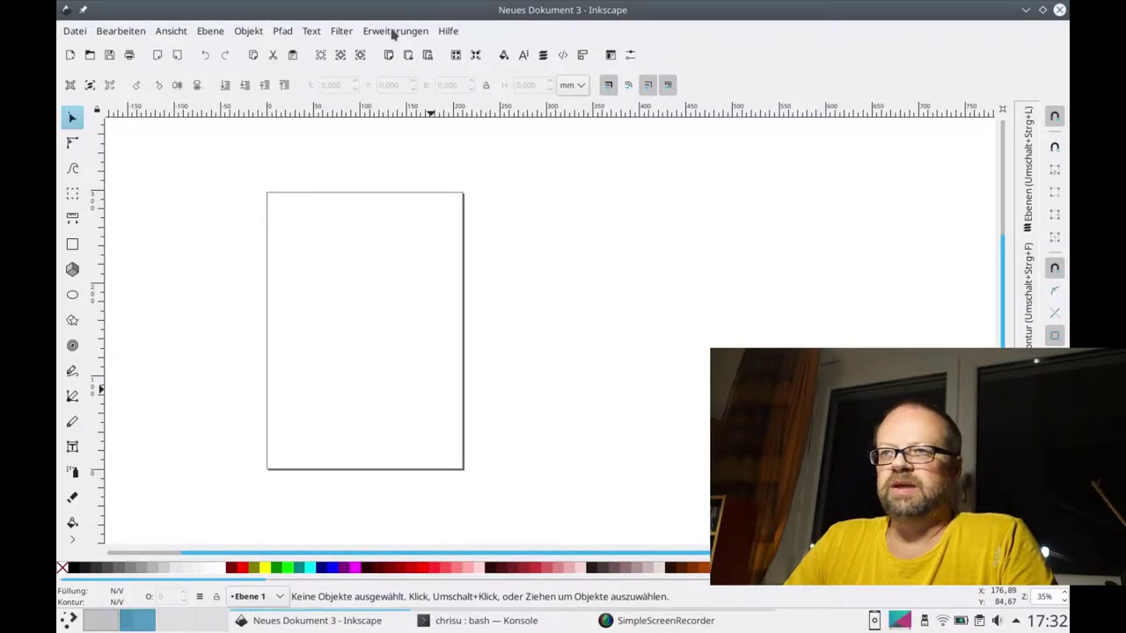
Step: Launch Tabbed Box Maker from Erweiterungen > Laser Tools
click(394, 34)
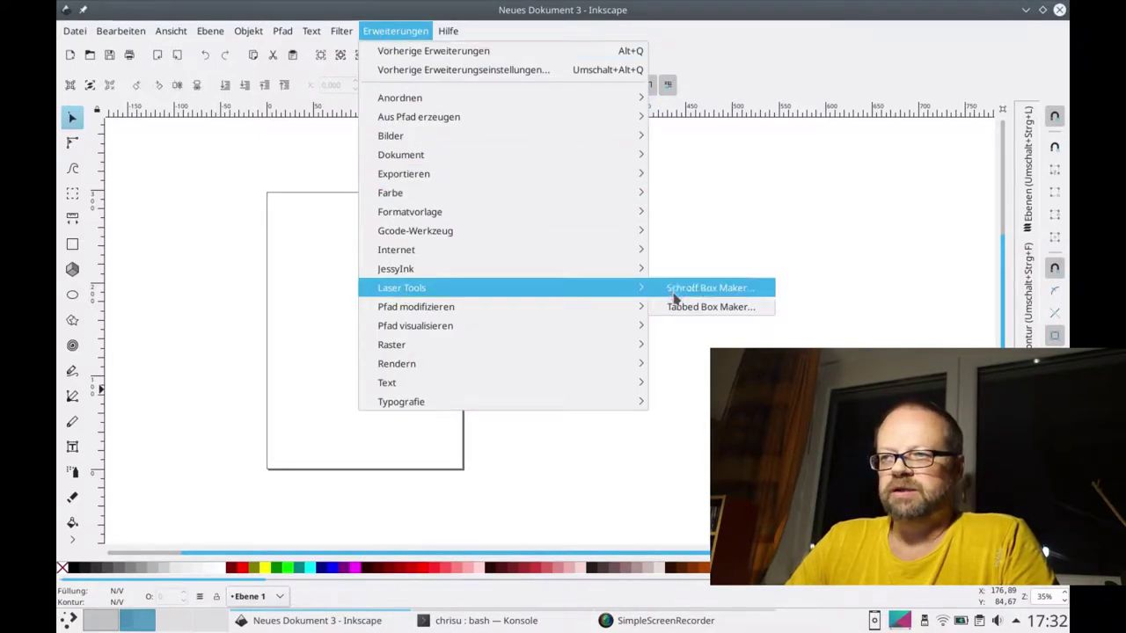
click(690, 306)
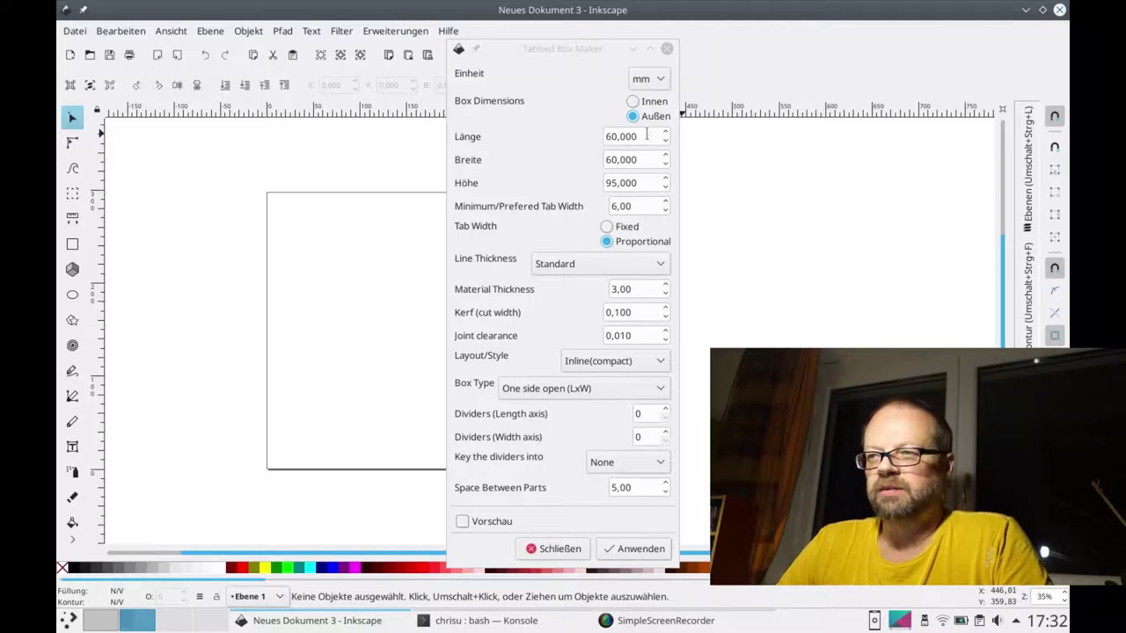
Step: Apply Tabbed Box Maker with Länge 300, Breite 200, Höhe 40 and 2 × 4 dividers
click(553, 141)
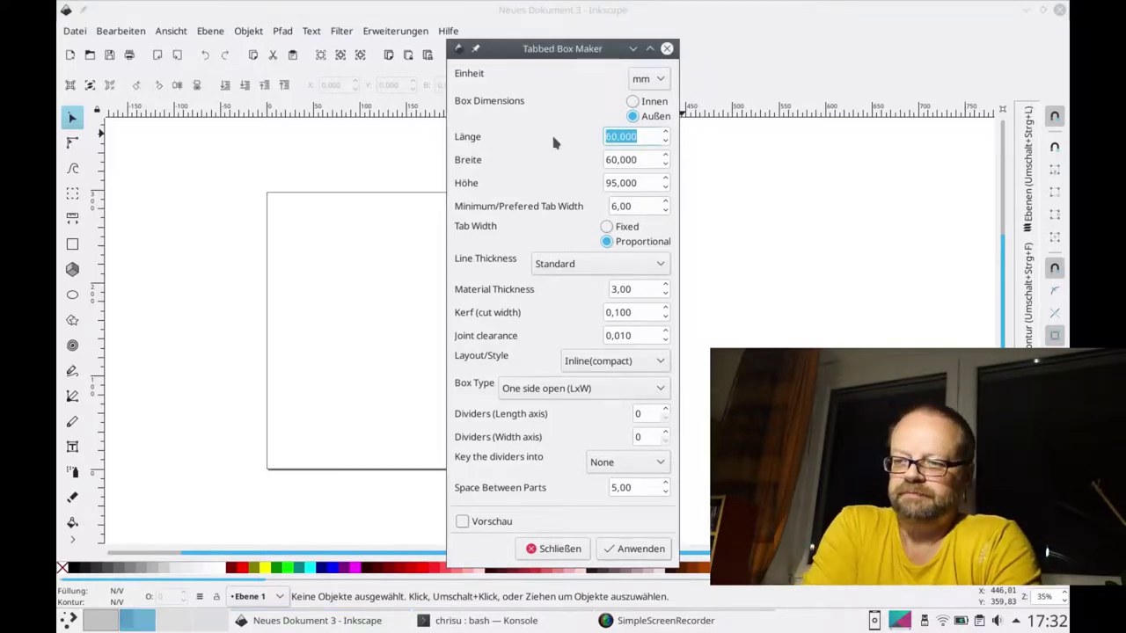
text(300)
key(Tab)
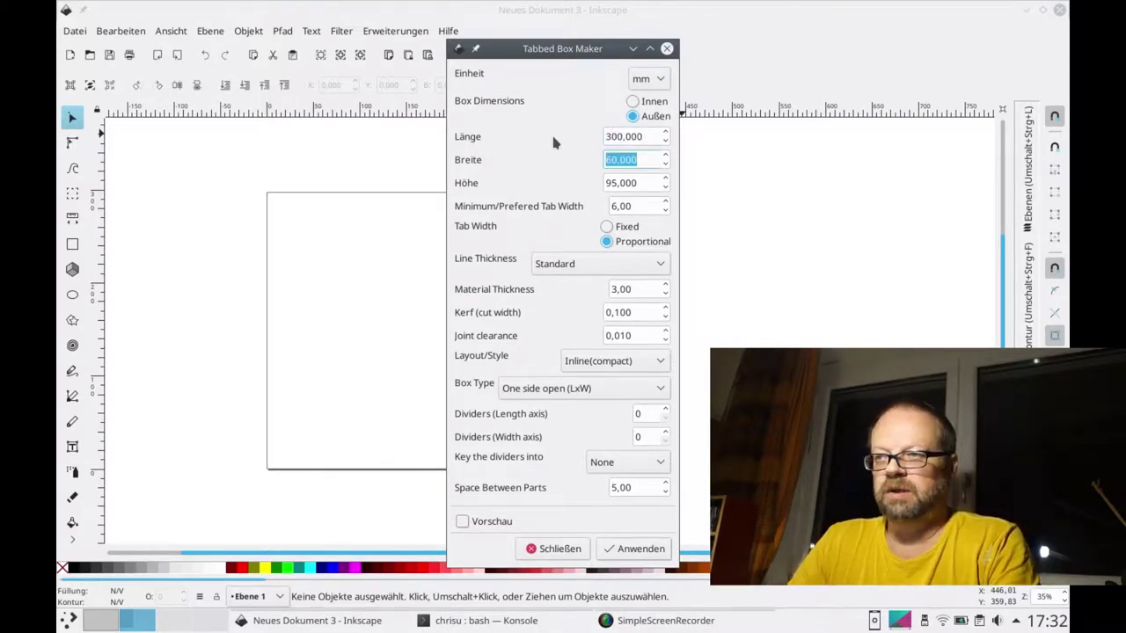
text(200)
key(Tab)
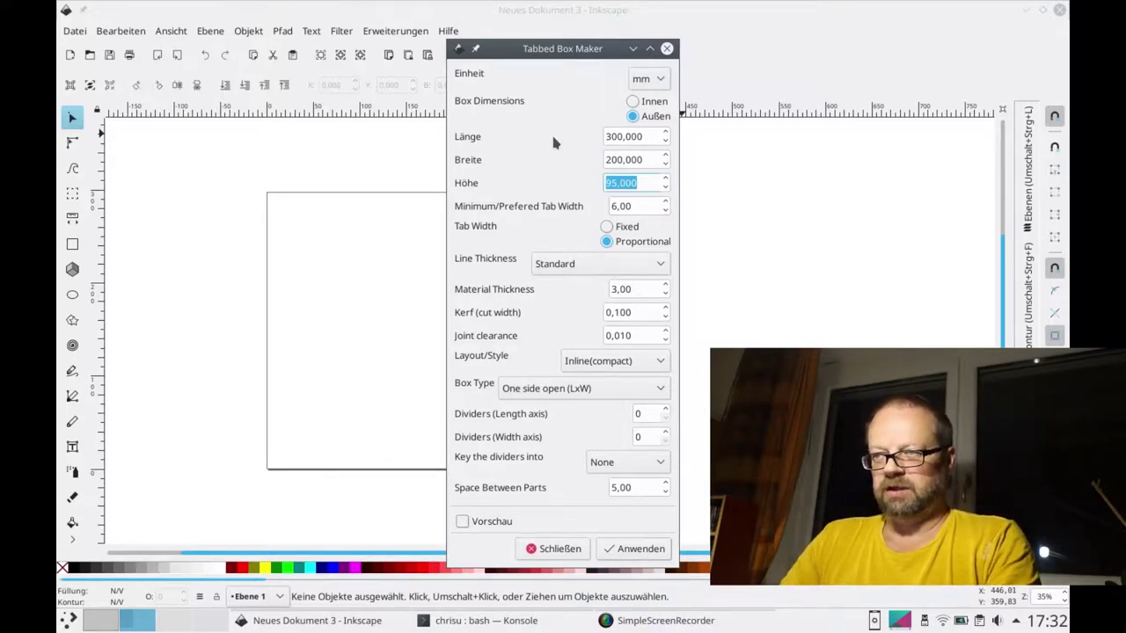
text(40)
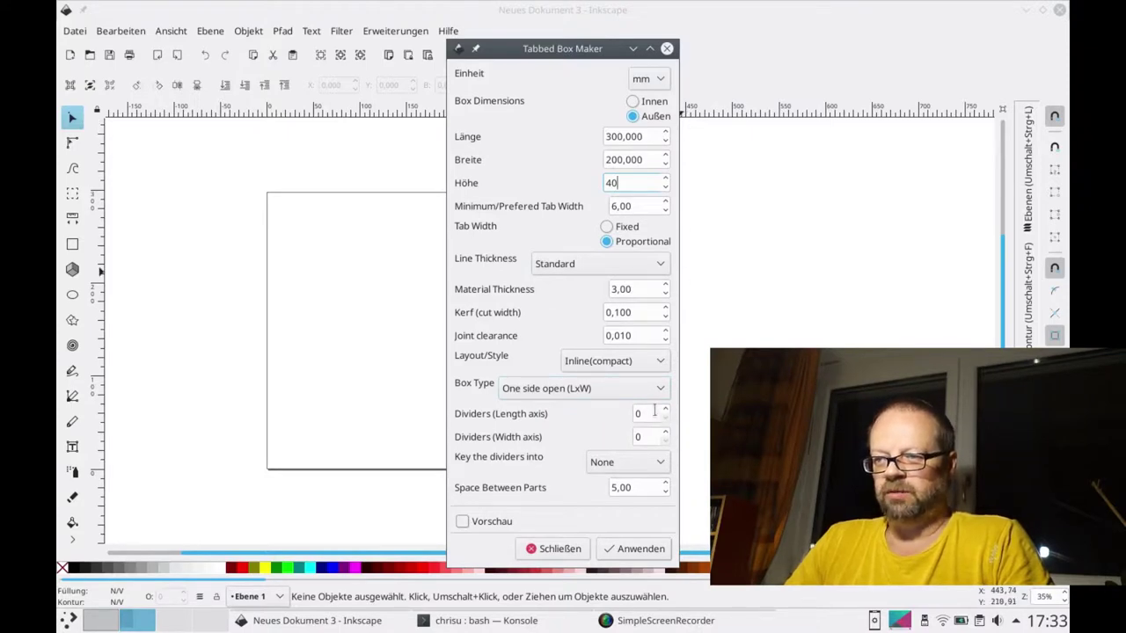
drag(654, 411, 605, 414)
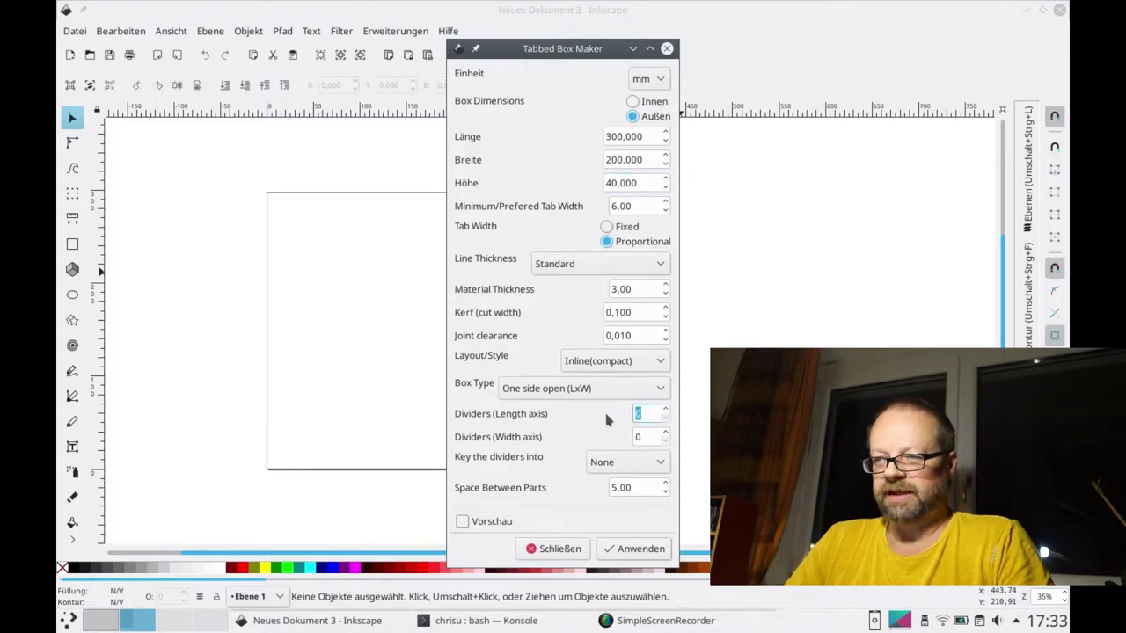
text(2)
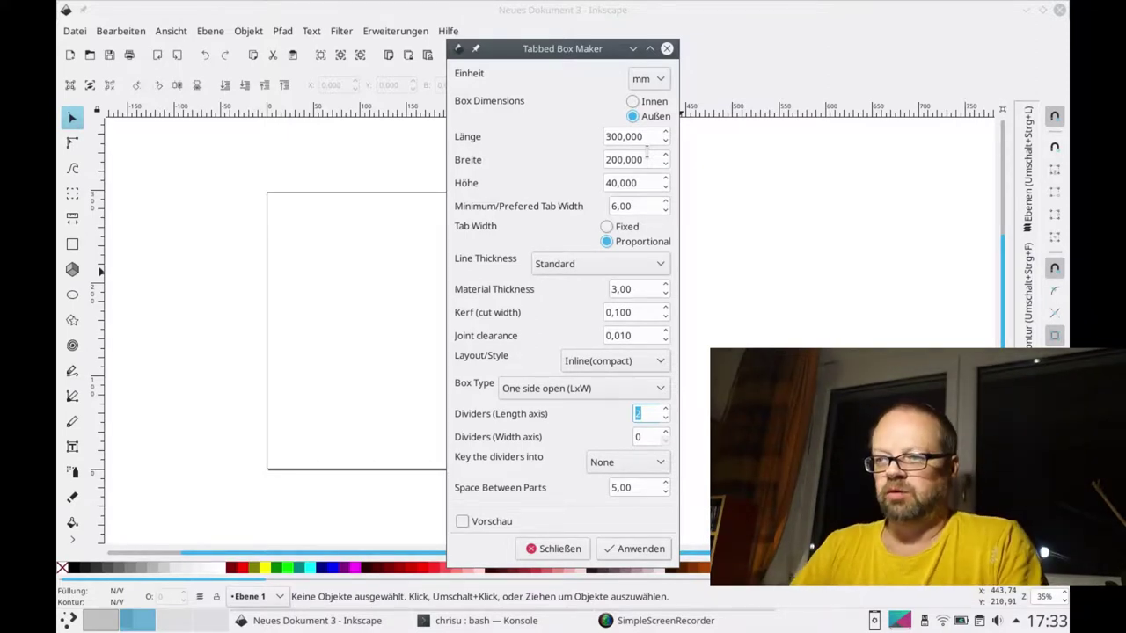
key(Tab)
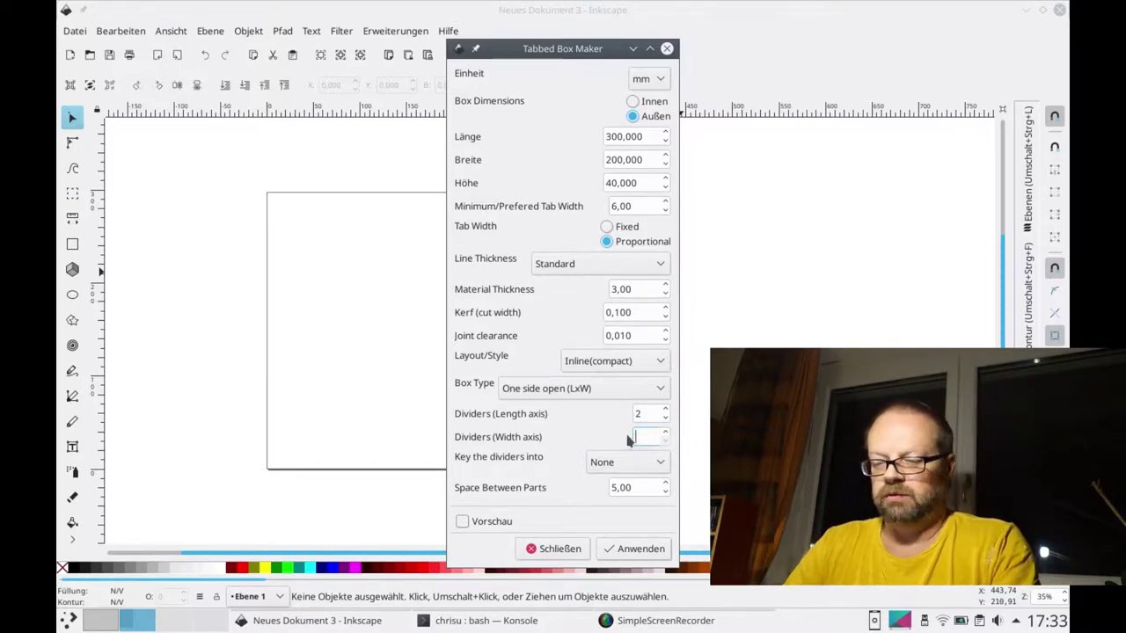
text(4)
click(623, 549)
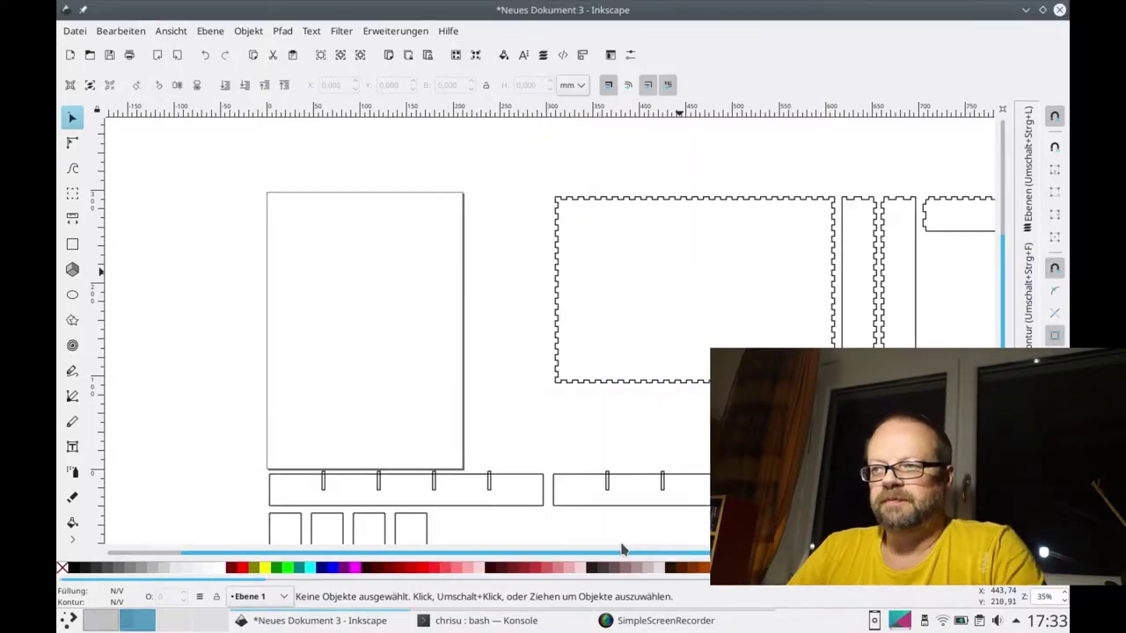
Step: Zoom and pan the canvas until every generated wall and divider strip is visible
scroll(620, 434, right, 2)
scroll(619, 435, right, 1)
ctrl+scroll(619, 435, down, 2)
scroll(619, 435, down, 1)
scroll(619, 434, down, 2)
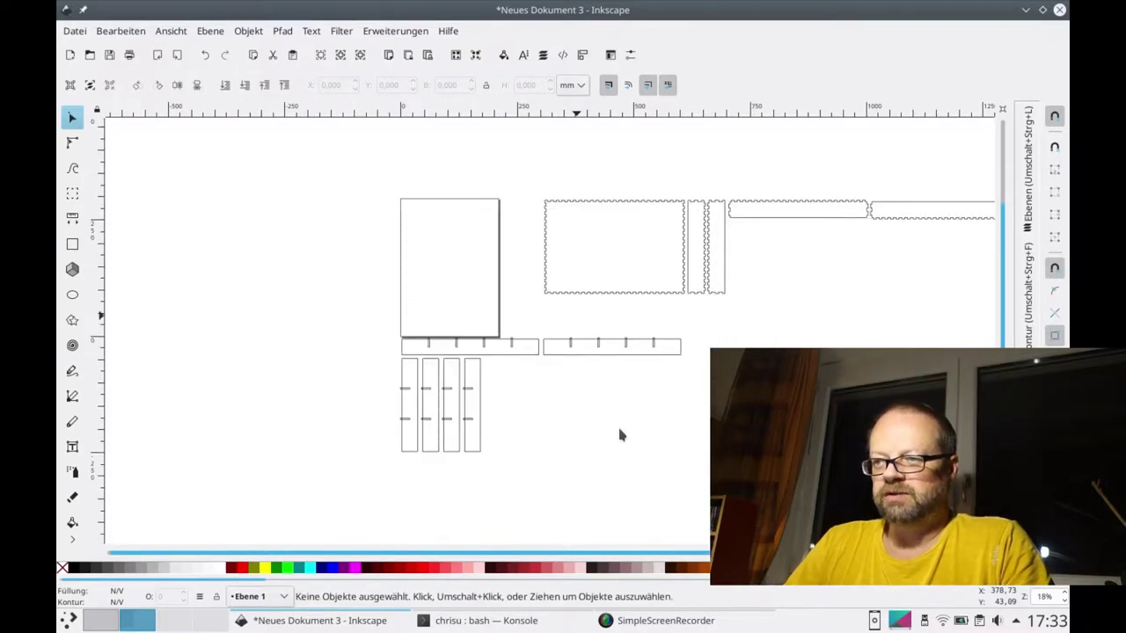
scroll(620, 431, up, 1)
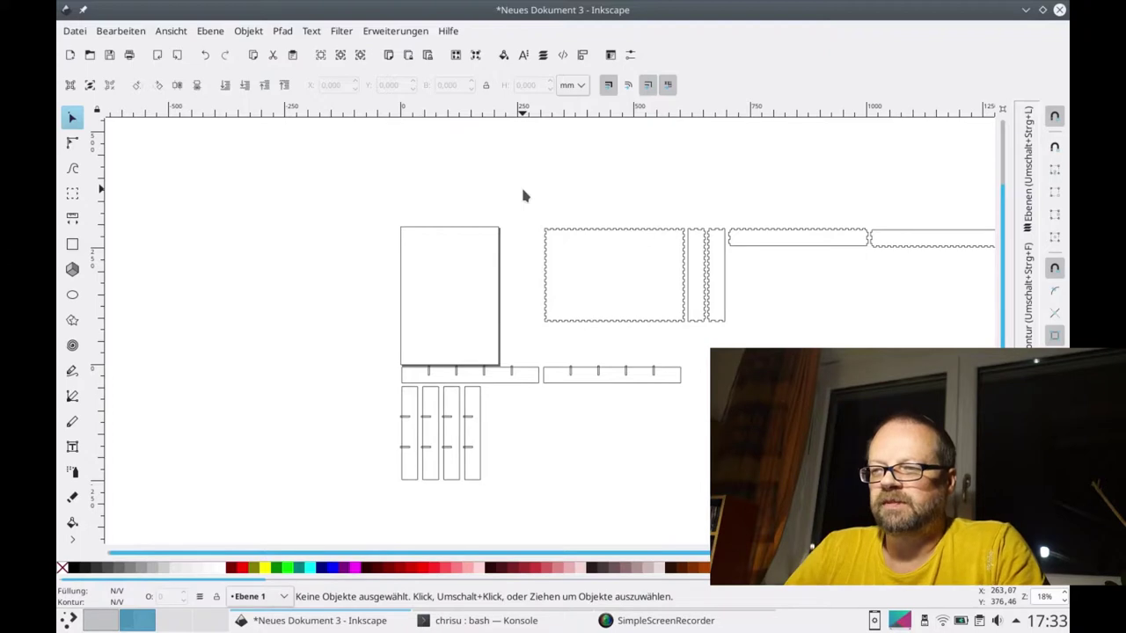
ctrl+scroll(587, 294, down, 3)
ctrl+scroll(587, 294, up, 2)
ctrl+scroll(592, 304, up, 1)
scroll(592, 304, right, 3)
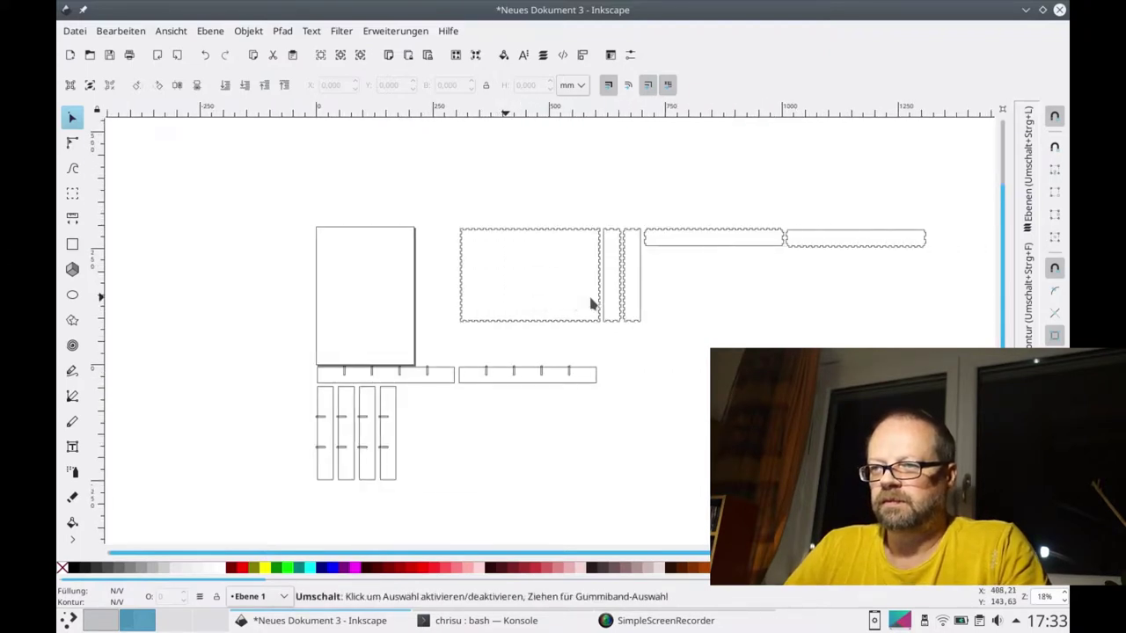
scroll(591, 303, right, 2)
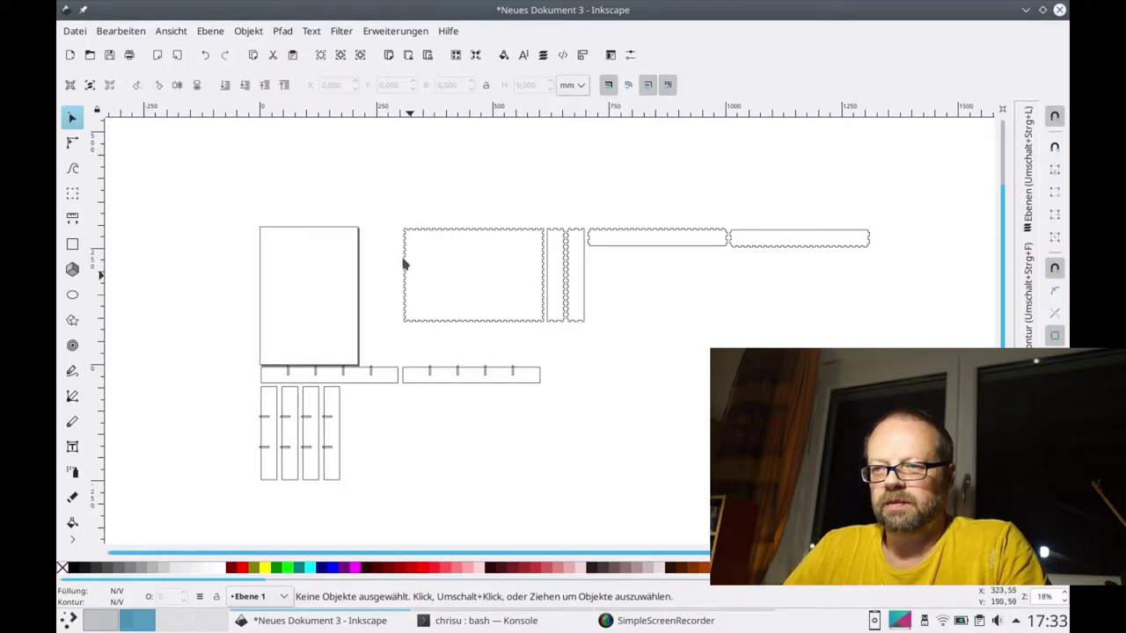
Step: Group the large base panel's outline paths into one object
mouse_move(378, 203)
mouse_down()
mouse_move(538, 342)
mouse_move(549, 337)
mouse_up()
key(ctrl+g)
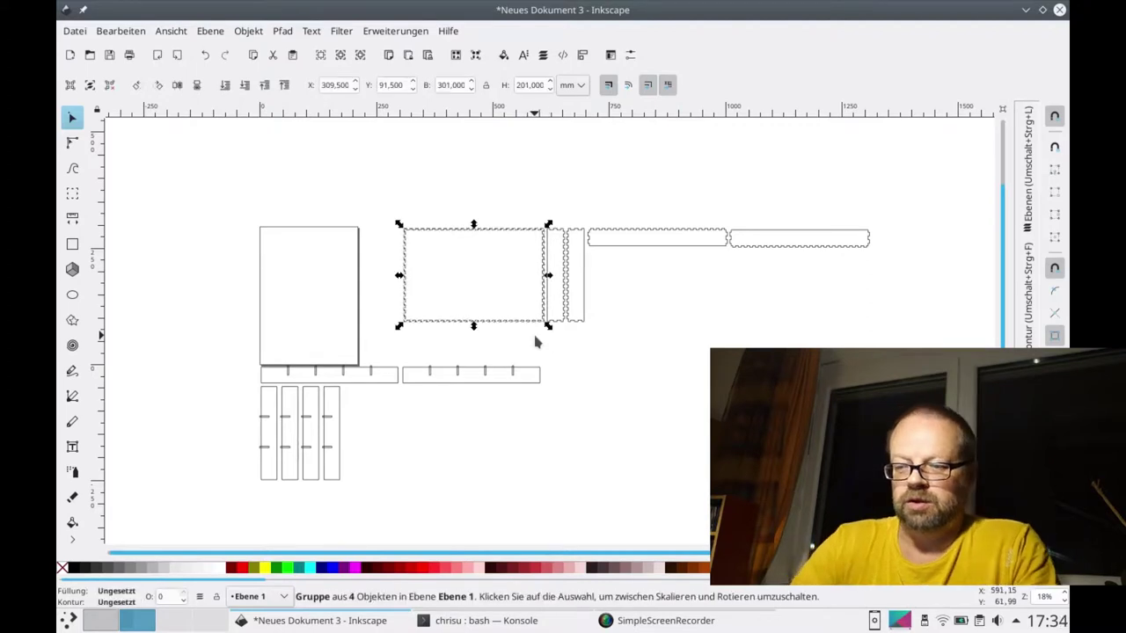
scroll(563, 325, left, 4)
scroll(580, 334, left, 3)
scroll(581, 330, right, 4)
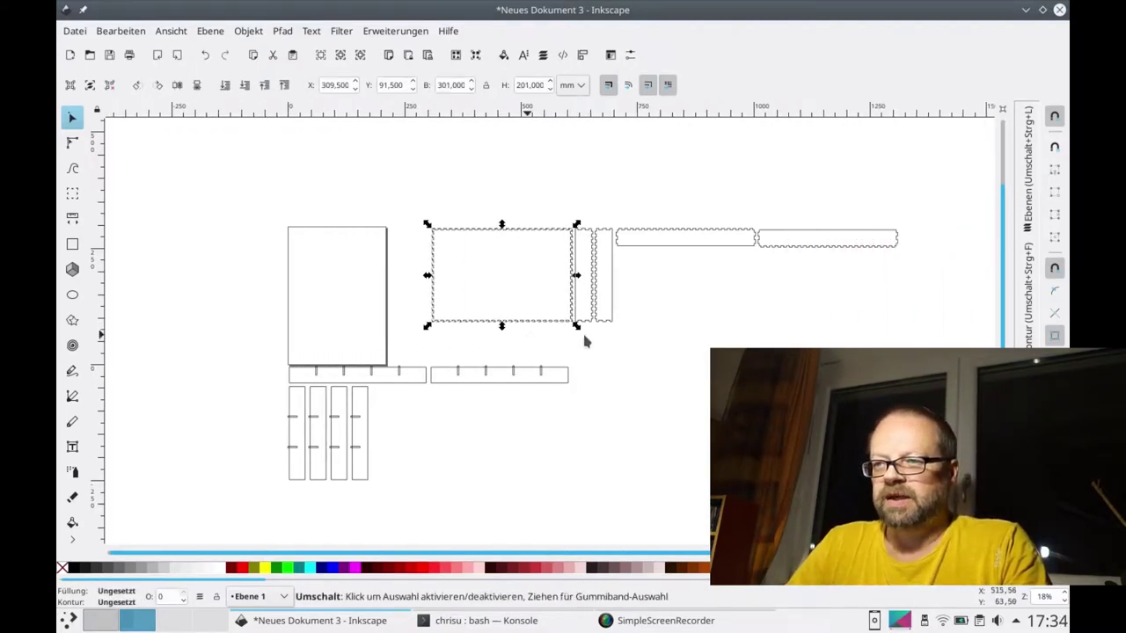
scroll(582, 331, right, 1)
scroll(563, 325, up, 4)
scroll(537, 319, up, 1)
scroll(536, 319, up, 4)
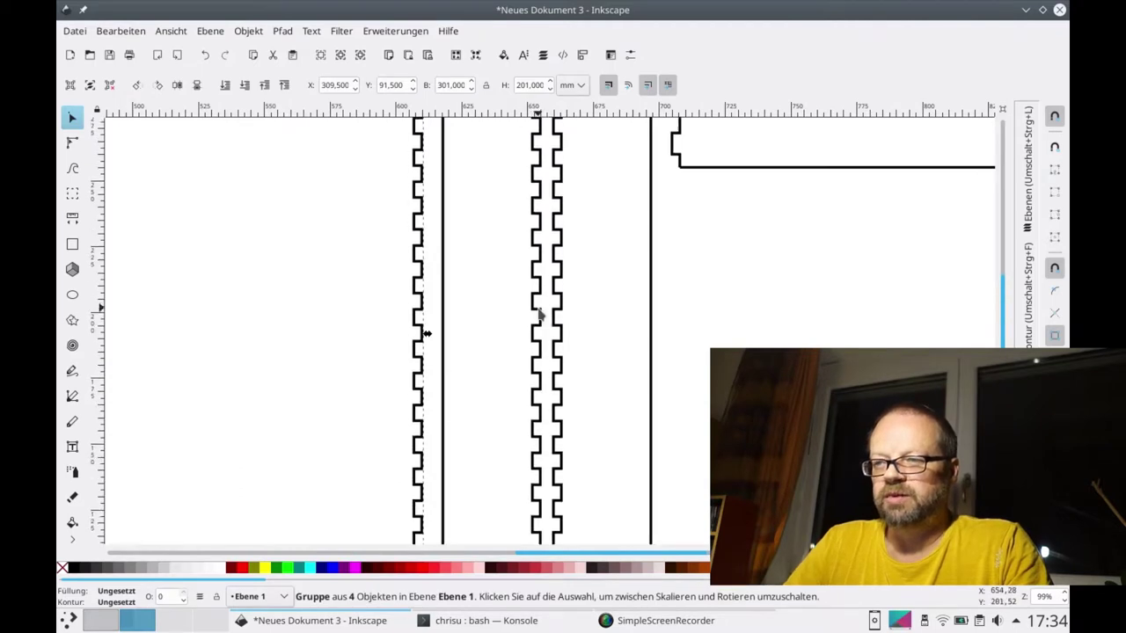
scroll(536, 318, down, 1)
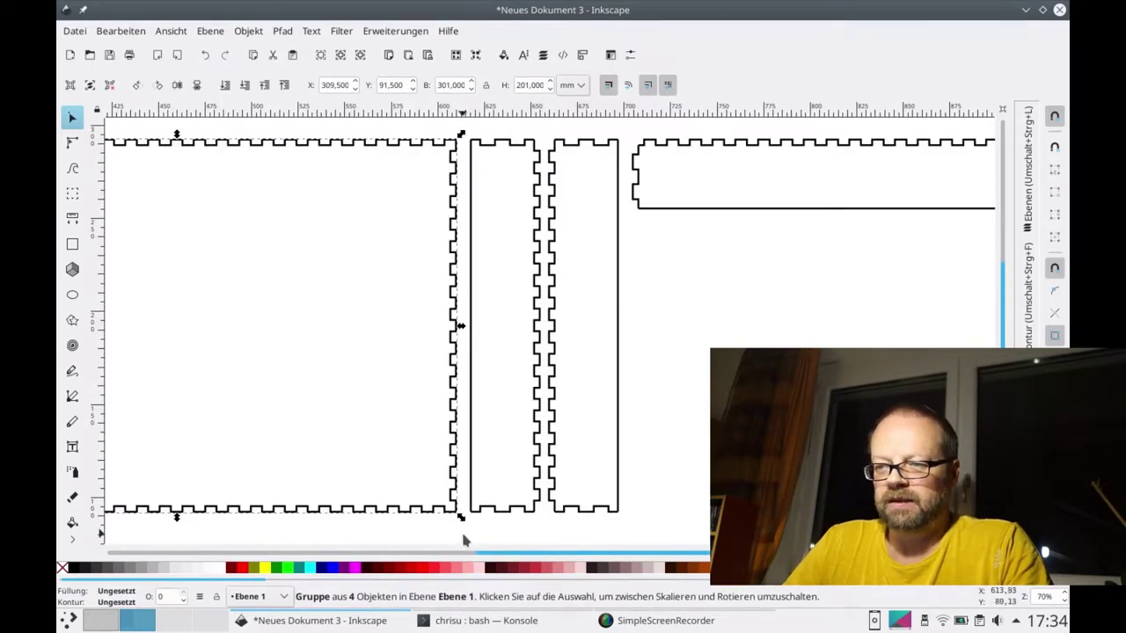
Step: Group the paths of each of the two narrow side walls
drag(460, 532, 545, 125)
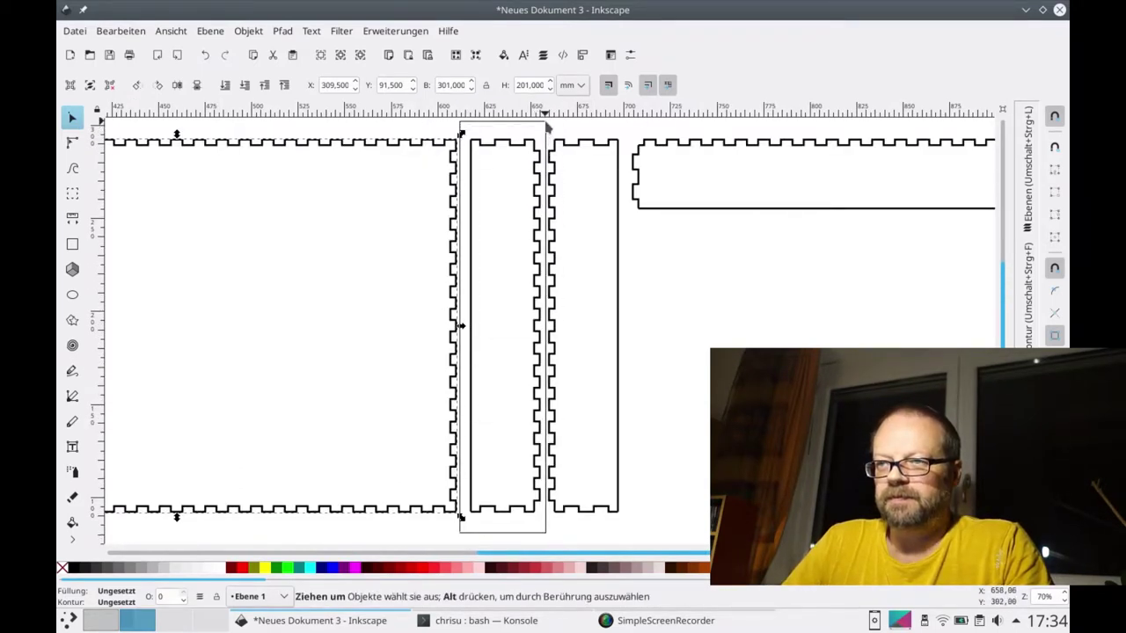
key(ctrl+g)
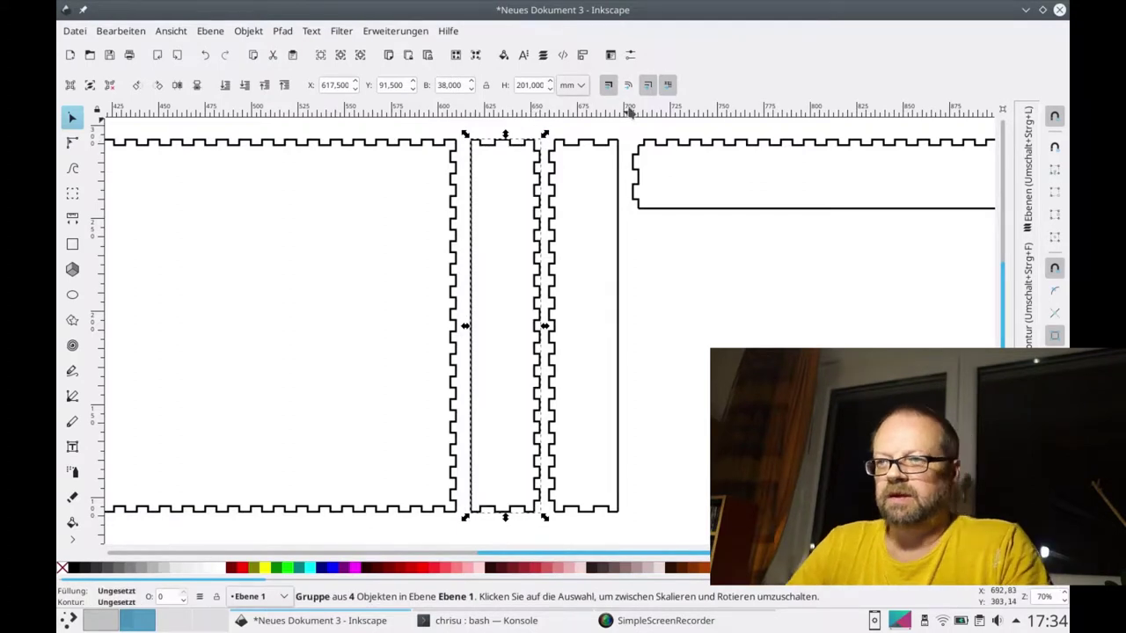
drag(626, 128, 540, 541)
key(ctrl+g)
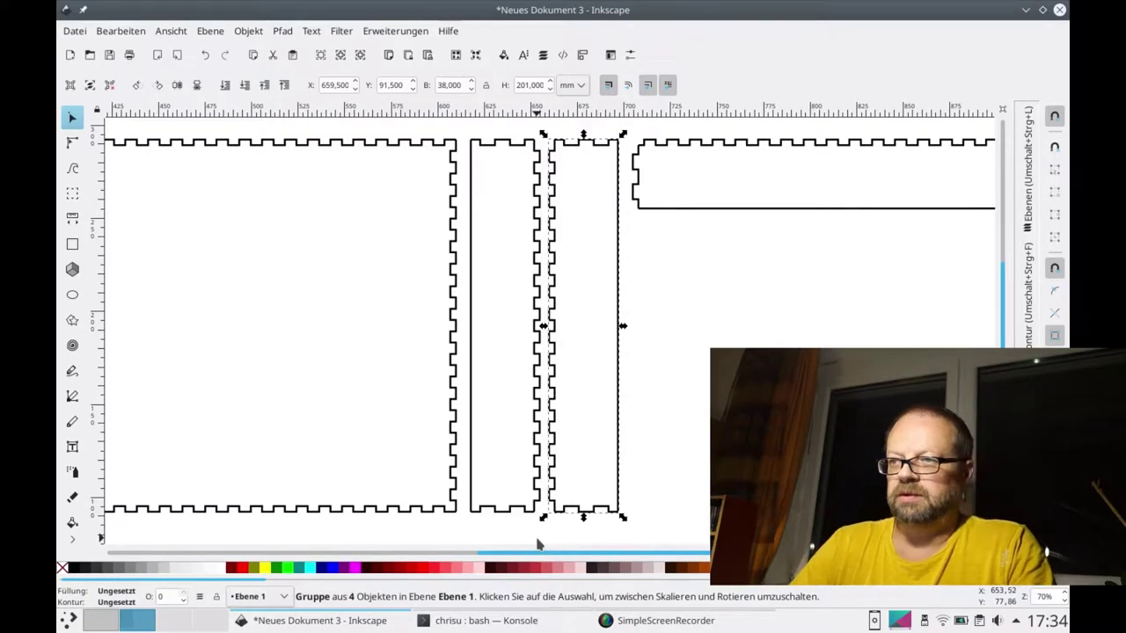
Step: Group the paths of the long 301 × 38 mm wall strips
scroll(563, 519, up, 5)
scroll(646, 390, right, 6)
mouse_move(341, 258)
mouse_down()
mouse_move(787, 405)
mouse_move(918, 405)
mouse_up()
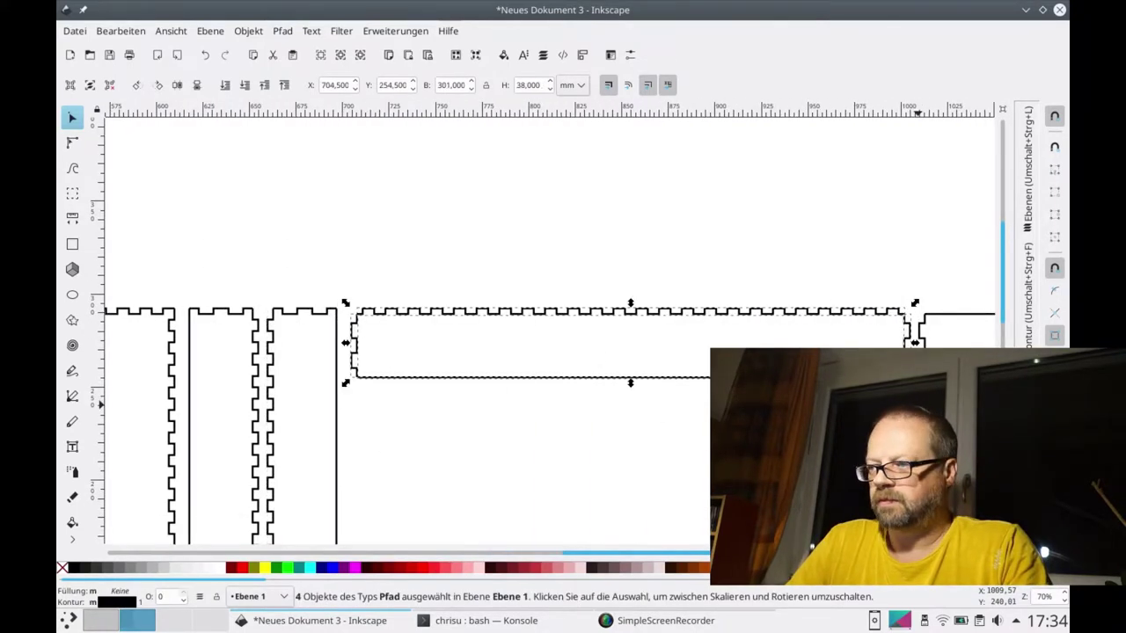
scroll(478, 255, right, 3)
scroll(478, 255, right, 4)
scroll(478, 255, right, 4)
scroll(477, 256, right, 2)
mouse_move(298, 259)
mouse_down()
mouse_move(346, 394)
mouse_move(933, 396)
mouse_up()
key(ctrl+g)
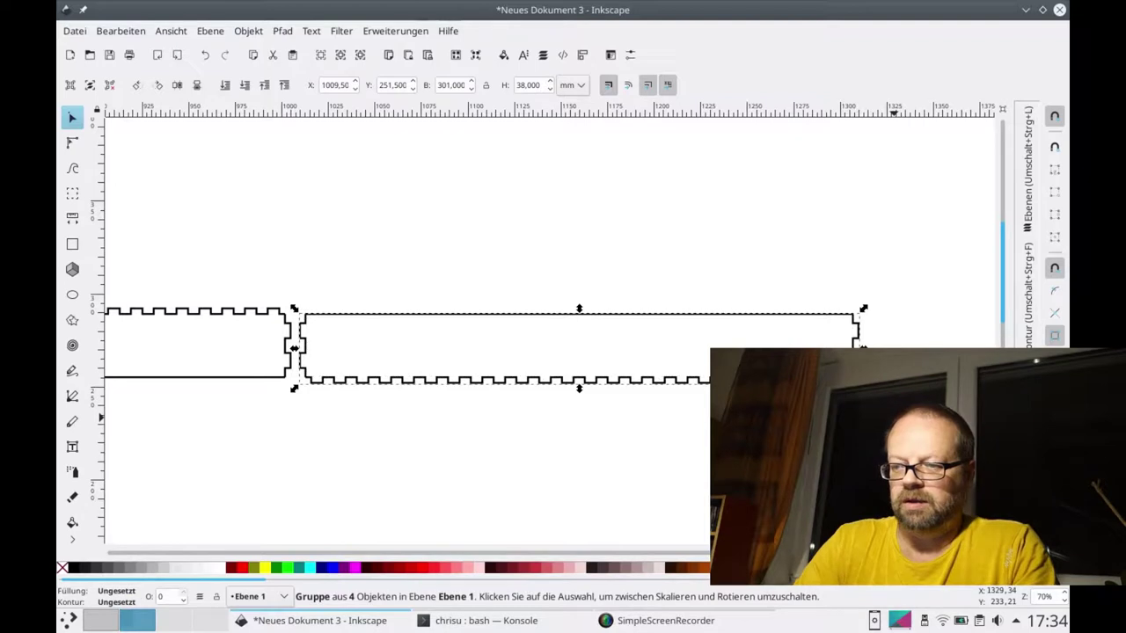
scroll(880, 404, down, 4)
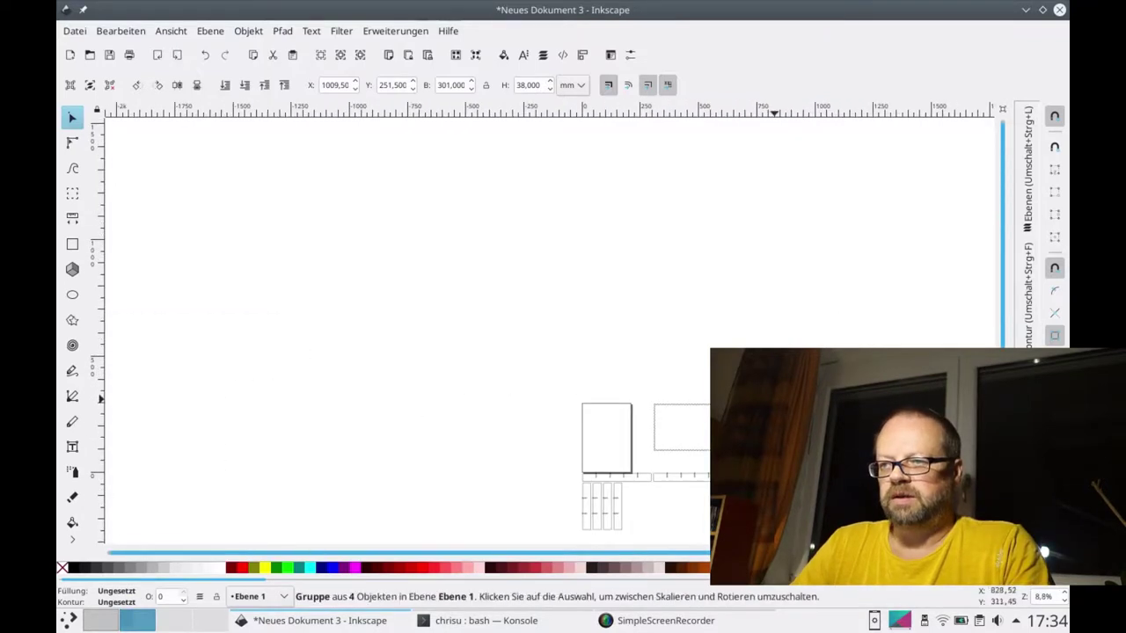
scroll(623, 476, up, 2)
scroll(626, 486, up, 1)
scroll(623, 475, down, 3)
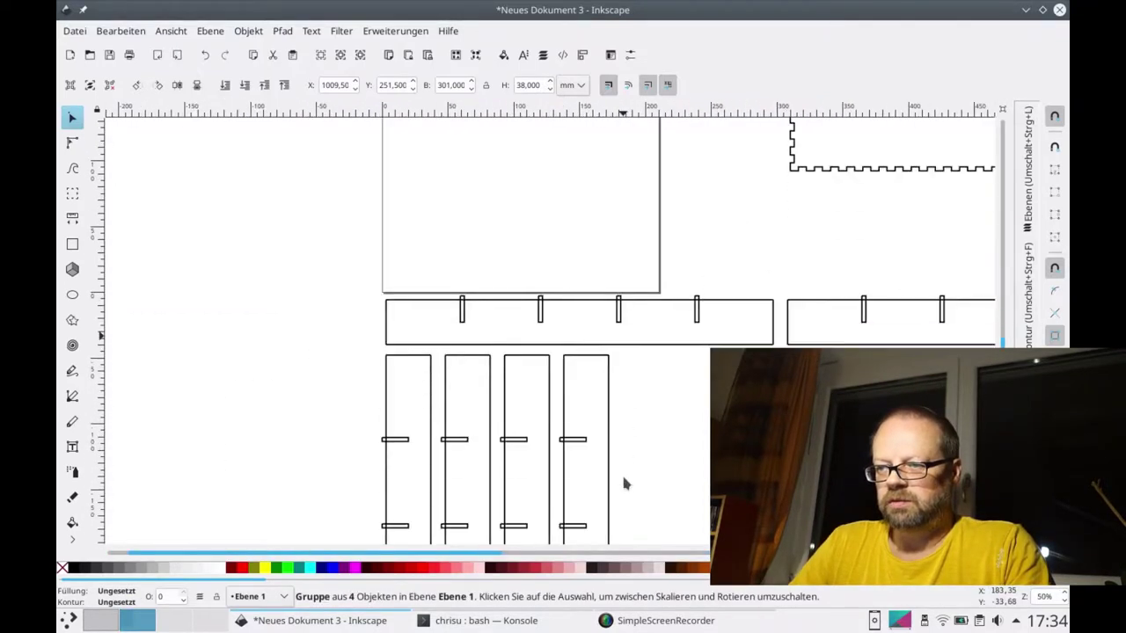
scroll(624, 475, down, 2)
scroll(624, 475, down, 1)
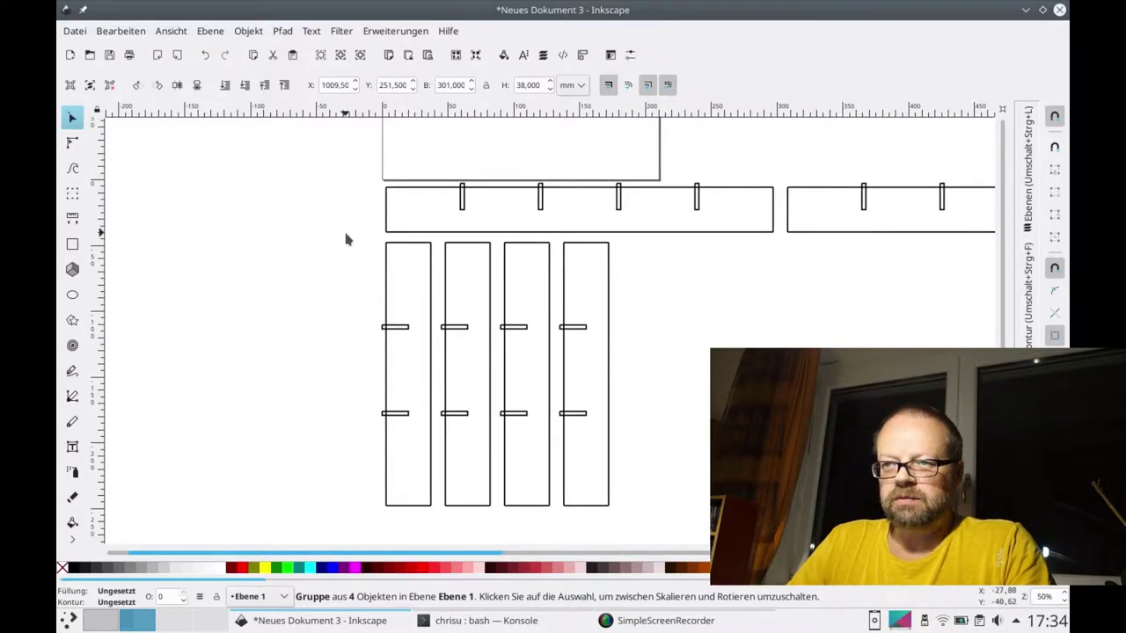
Step: Group each of the four slotted vertical divider bars with its slots
drag(346, 238, 439, 540)
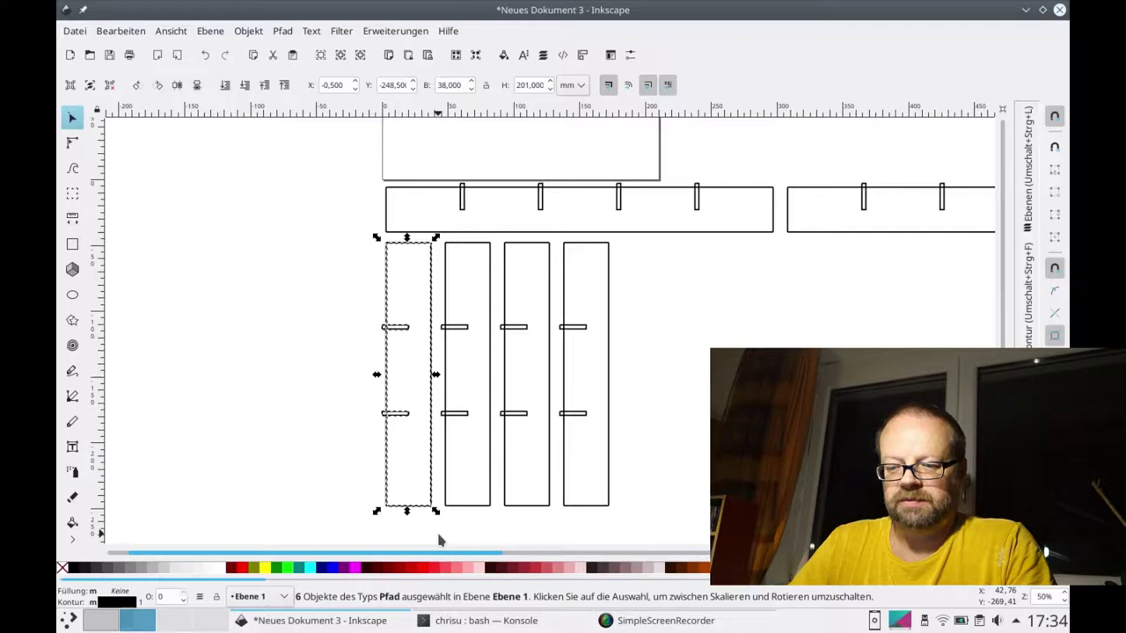
key(ctrl+g)
drag(432, 537, 495, 240)
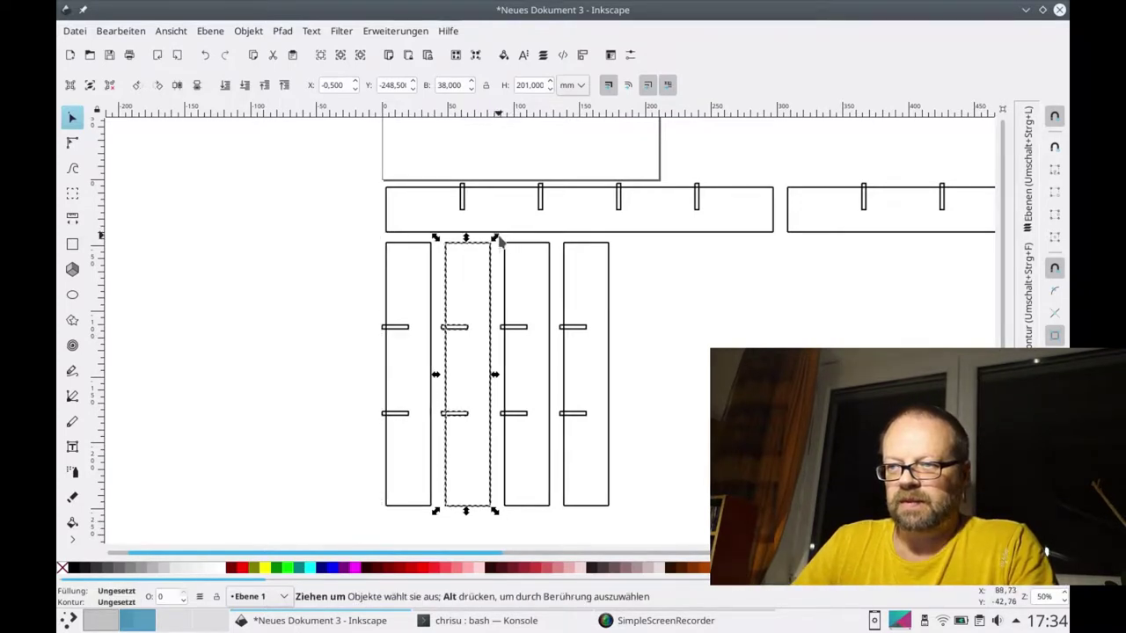
key(ctrl+g)
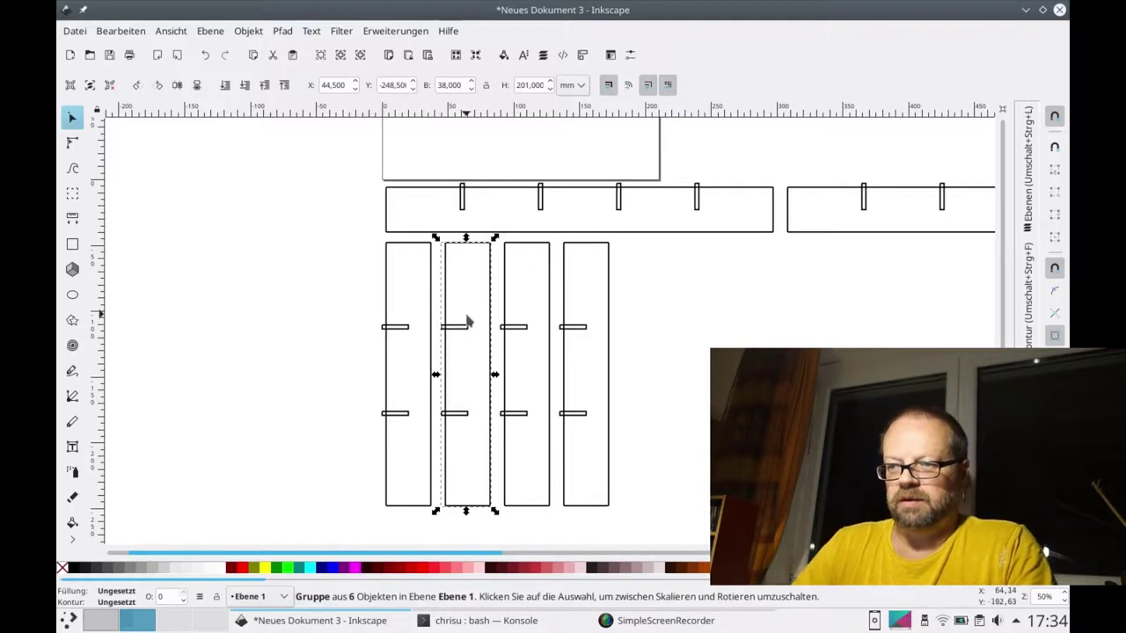
mouse_move(497, 528)
mouse_down()
mouse_move(541, 237)
mouse_move(555, 238)
mouse_up()
key(ctrl+g)
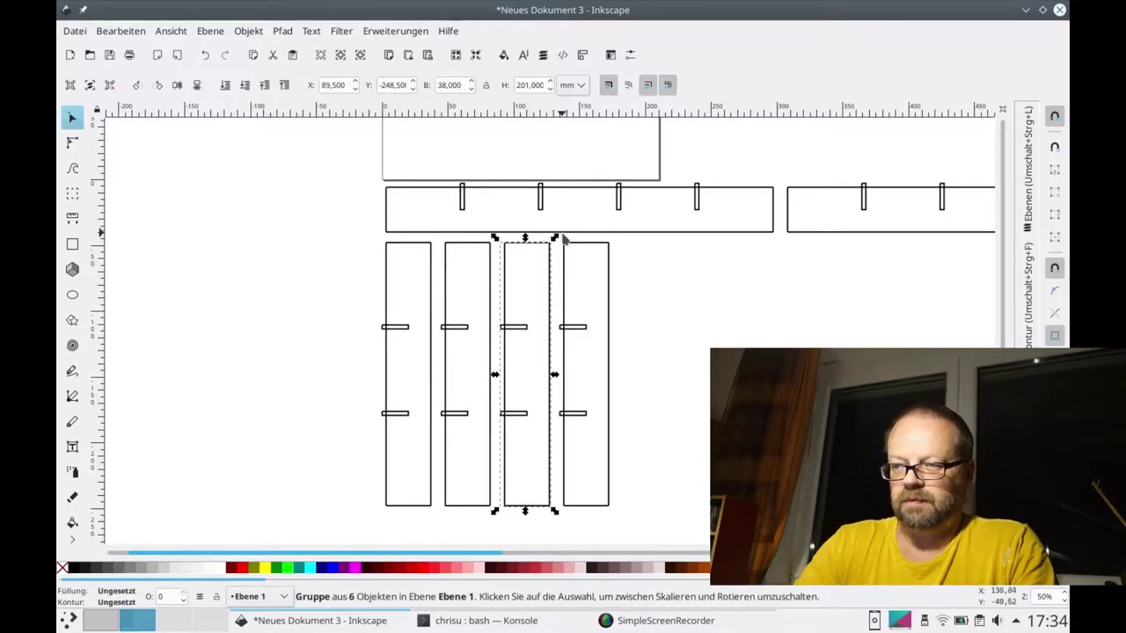
mouse_move(554, 529)
mouse_down()
mouse_move(595, 452)
mouse_move(654, 237)
mouse_up()
key(ctrl+g)
Step: Group the left and right horizontal slotted bars, eight paths each
scroll(653, 238, up, 2)
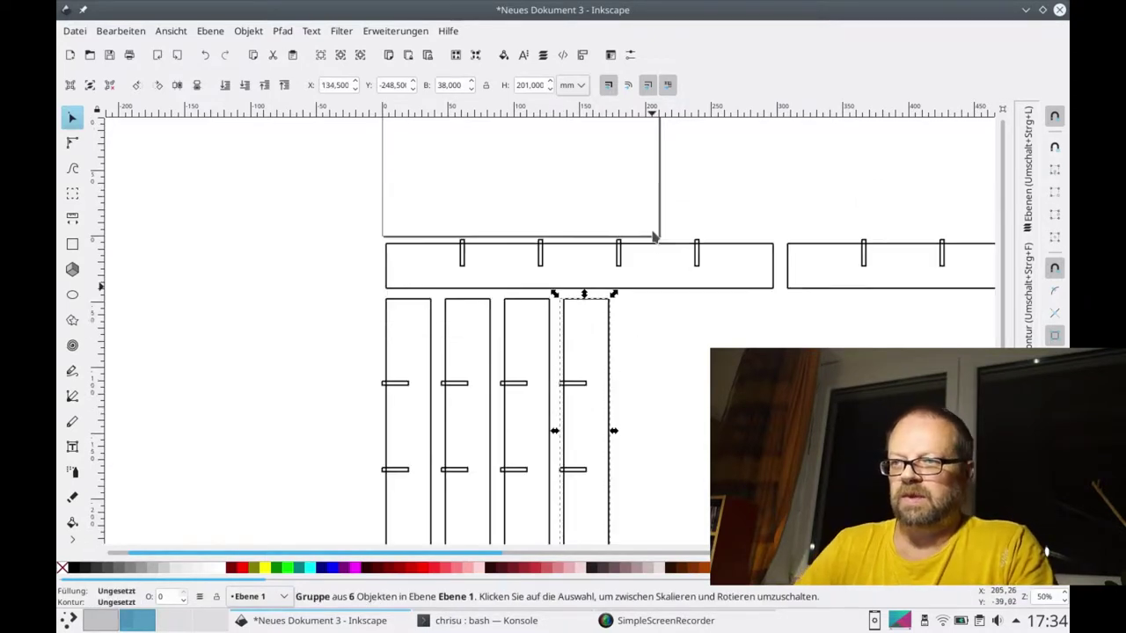
scroll(357, 330, up, 3)
drag(341, 348, 783, 412)
key(ctrl+g)
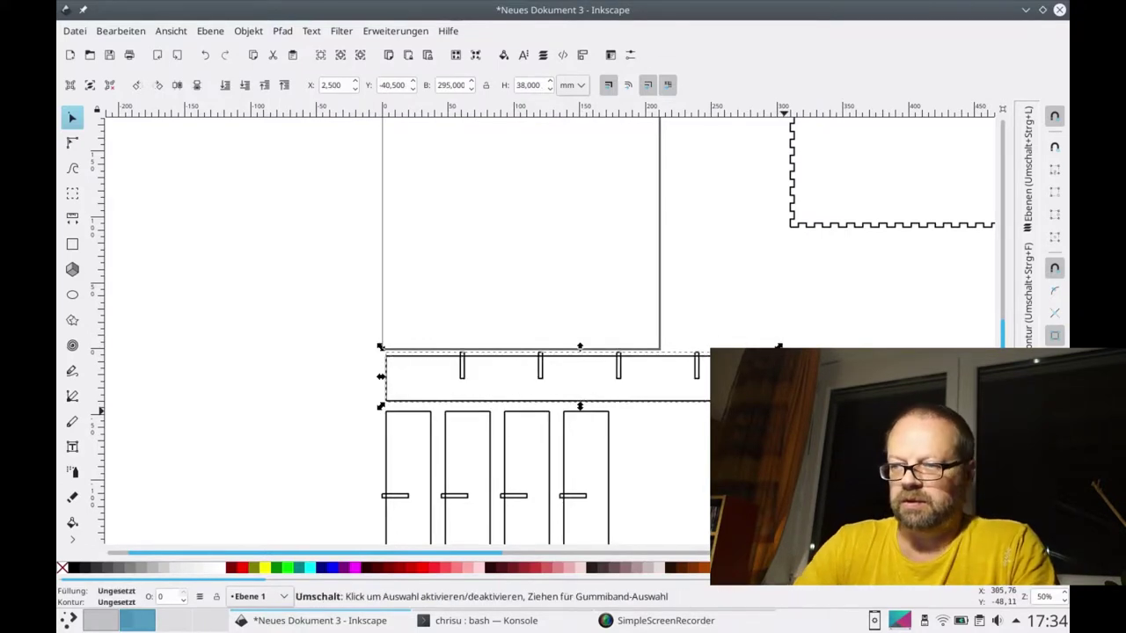
shift+scroll(793, 352, right, 6)
shift+scroll(793, 352, right, 4)
mouse_move(896, 313)
mouse_down()
mouse_move(443, 431)
mouse_move(439, 418)
mouse_up()
key(ctrl+g)
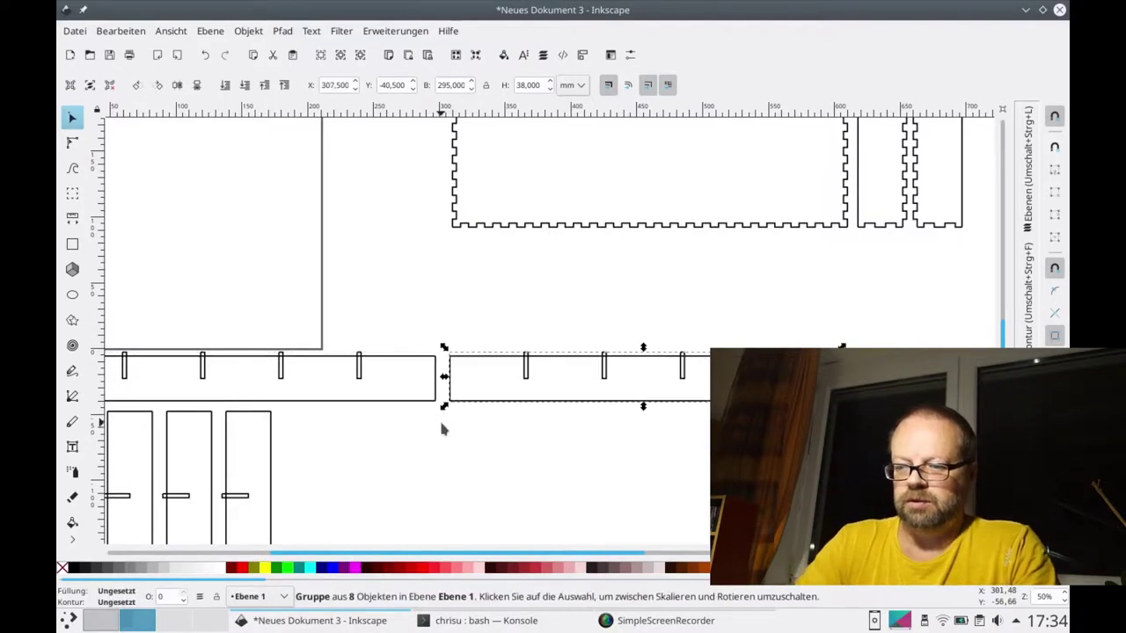
scroll(314, 445, up, 3)
scroll(314, 445, up, 3)
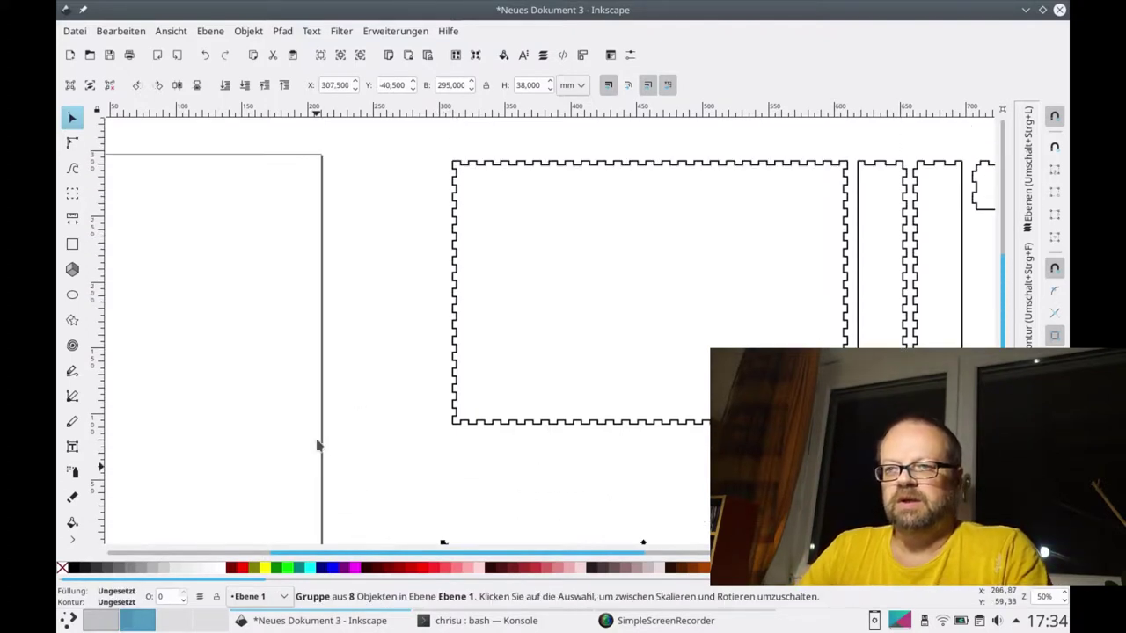
scroll(319, 446, down, 2)
scroll(318, 446, down, 2)
scroll(318, 446, down, 1)
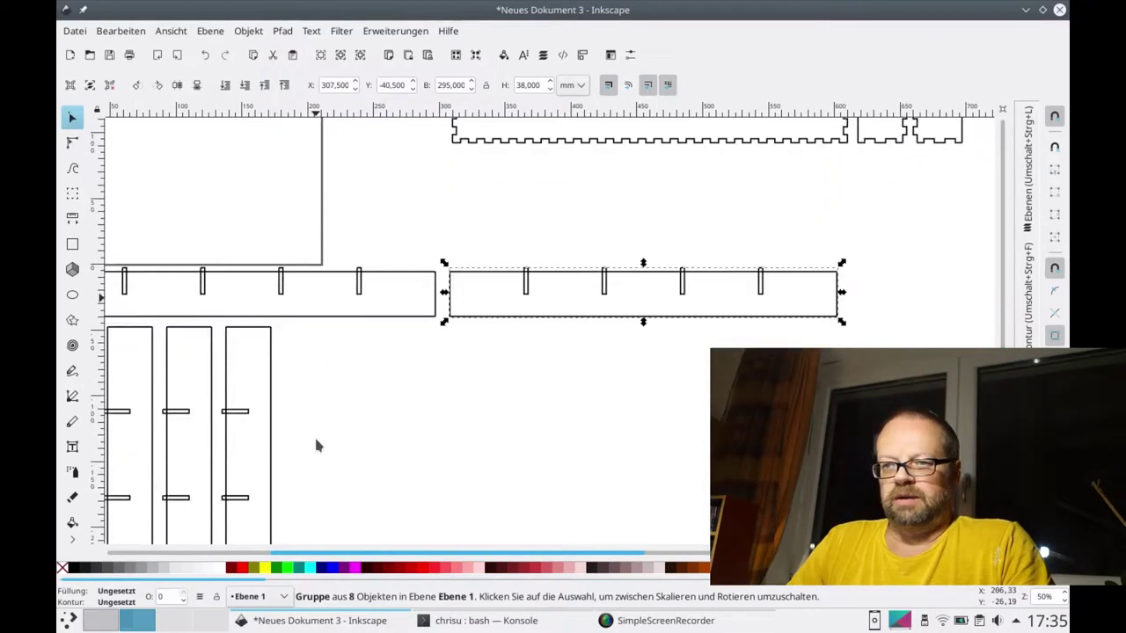
scroll(318, 446, left, 2)
scroll(318, 446, left, 1)
scroll(317, 446, left, 1)
scroll(318, 446, up, 2)
scroll(318, 447, up, 5)
scroll(318, 446, up, 3)
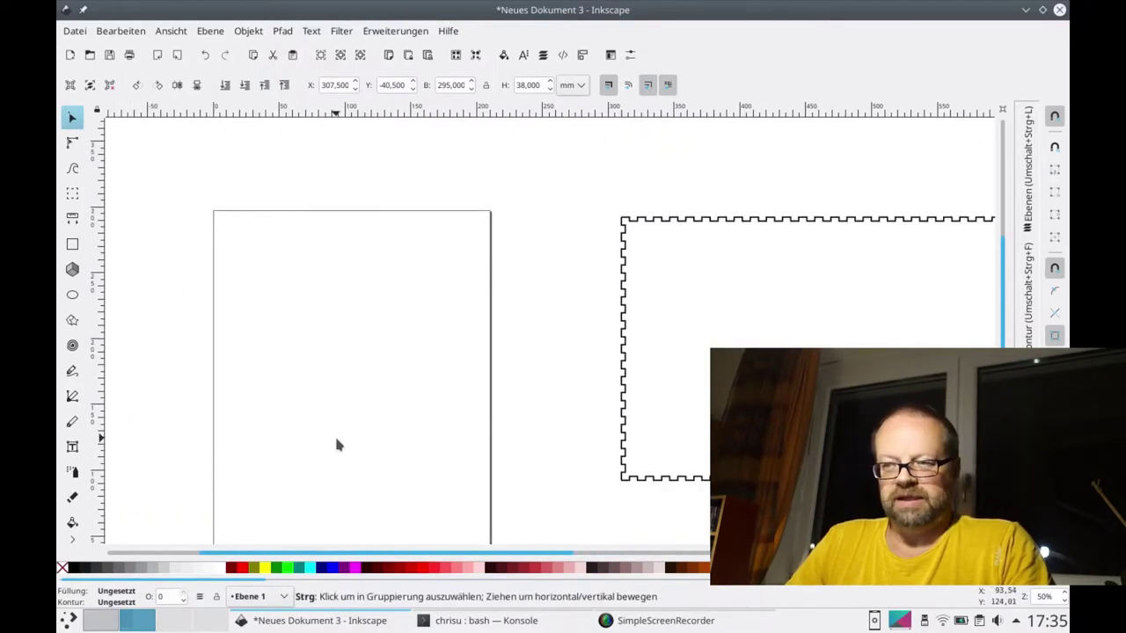
ctrl+scroll(334, 433, down, 4)
ctrl+scroll(334, 433, up, 2)
ctrl+scroll(334, 445, up, 1)
scroll(334, 445, up, 1)
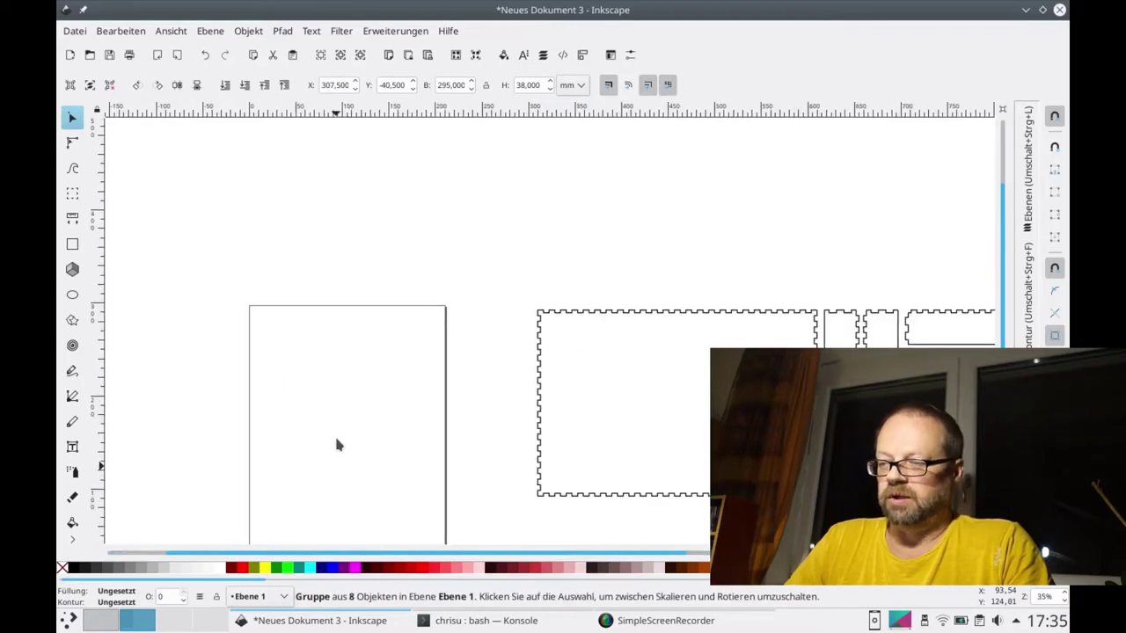
ctrl+scroll(335, 445, up, 1)
ctrl+scroll(334, 445, down, 1)
ctrl+scroll(336, 444, up, 1)
scroll(336, 444, down, 3)
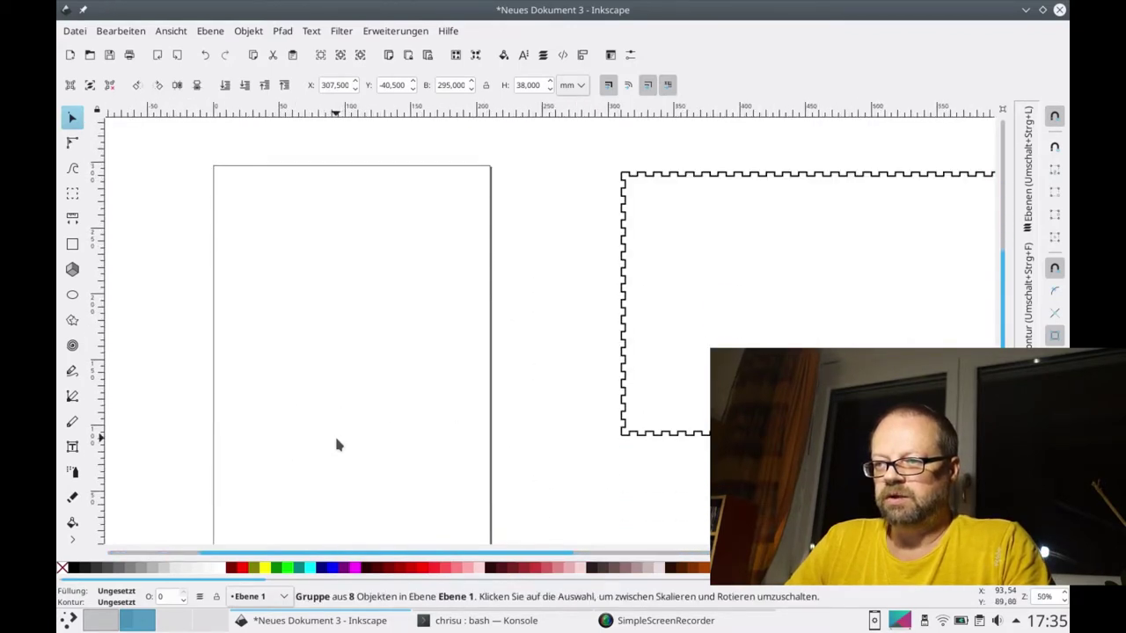
shift+scroll(336, 444, right, 3)
shift+scroll(336, 444, right, 4)
shift+scroll(336, 445, right, 3)
shift+scroll(336, 444, right, 1)
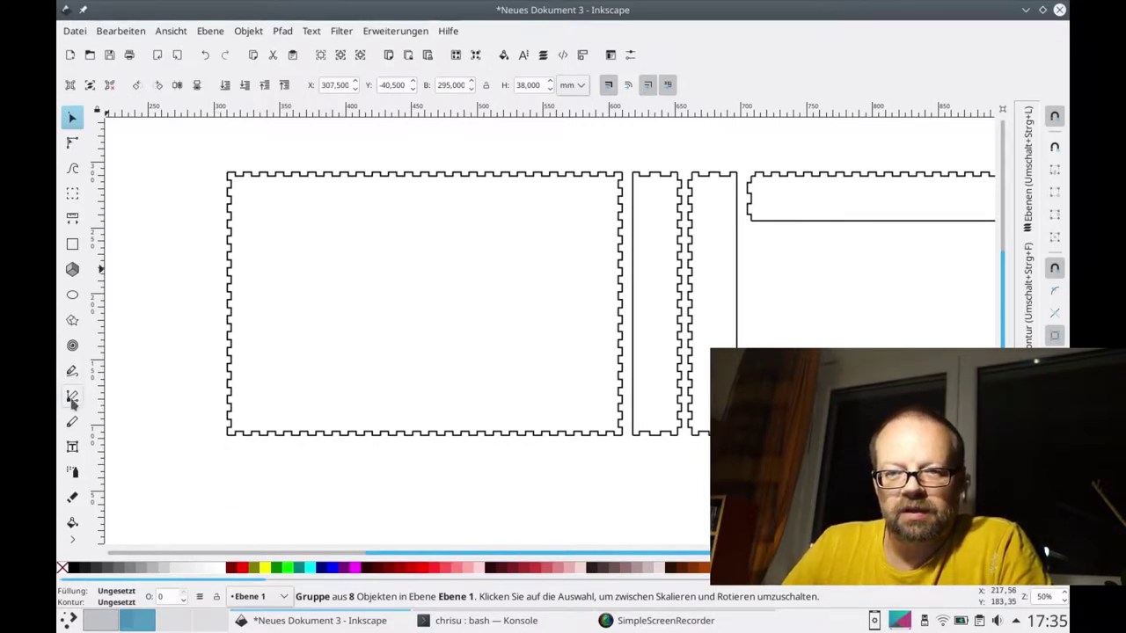
Step: Type a BODEN text label below the large panel's lower-left corner
click(73, 446)
click(241, 455)
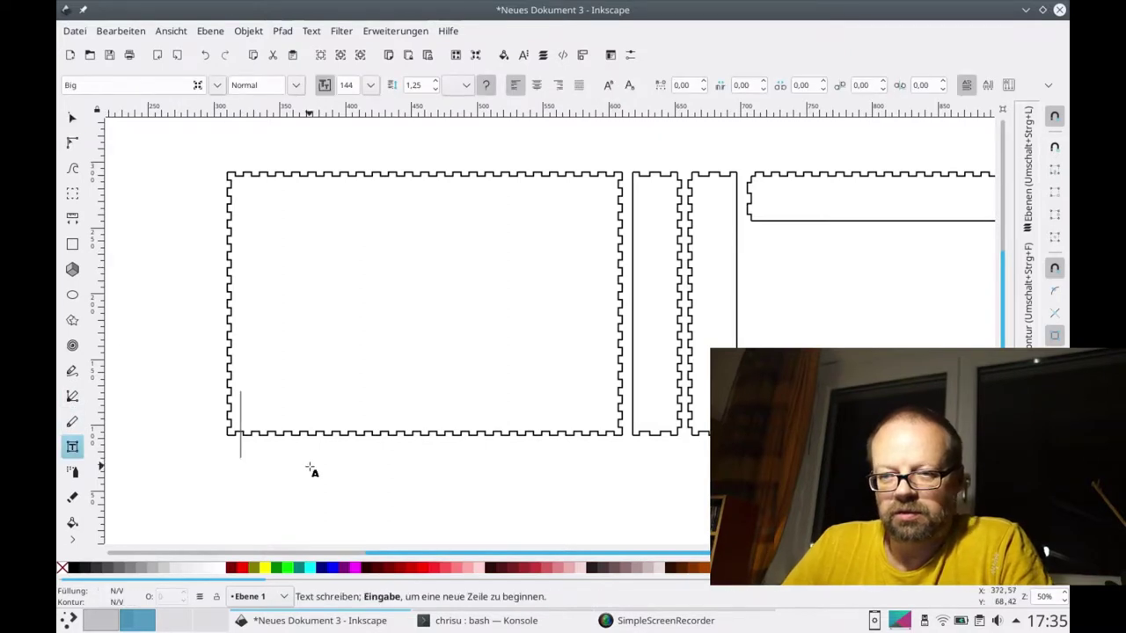
text(BO)
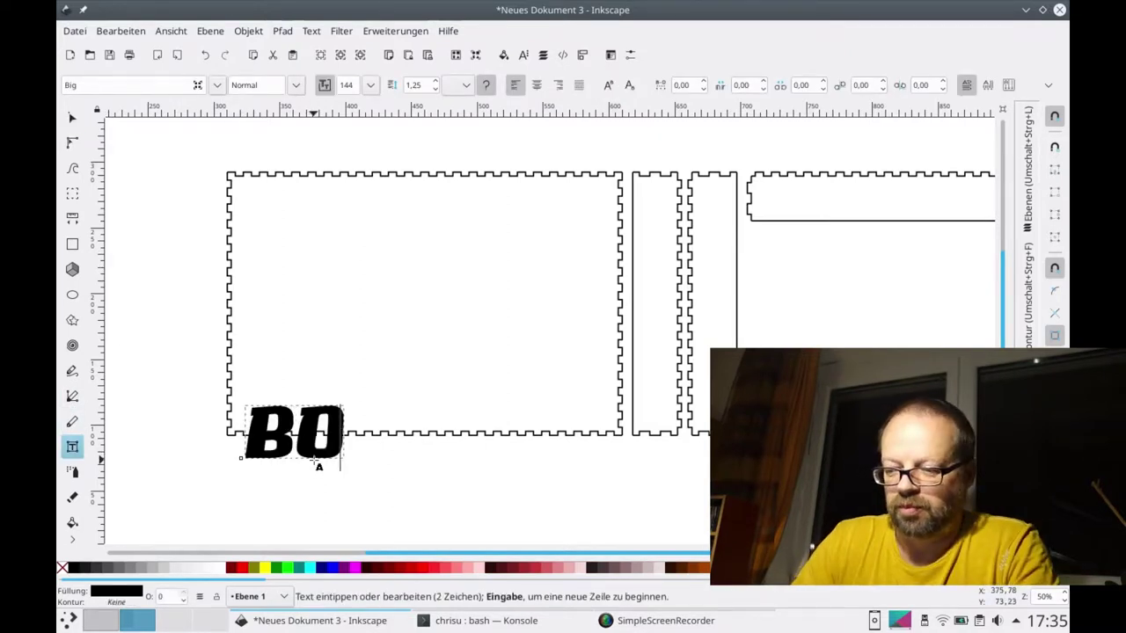
text(DEN)
key(shift+Left)
key(shift+Left)
key(shift+Left)
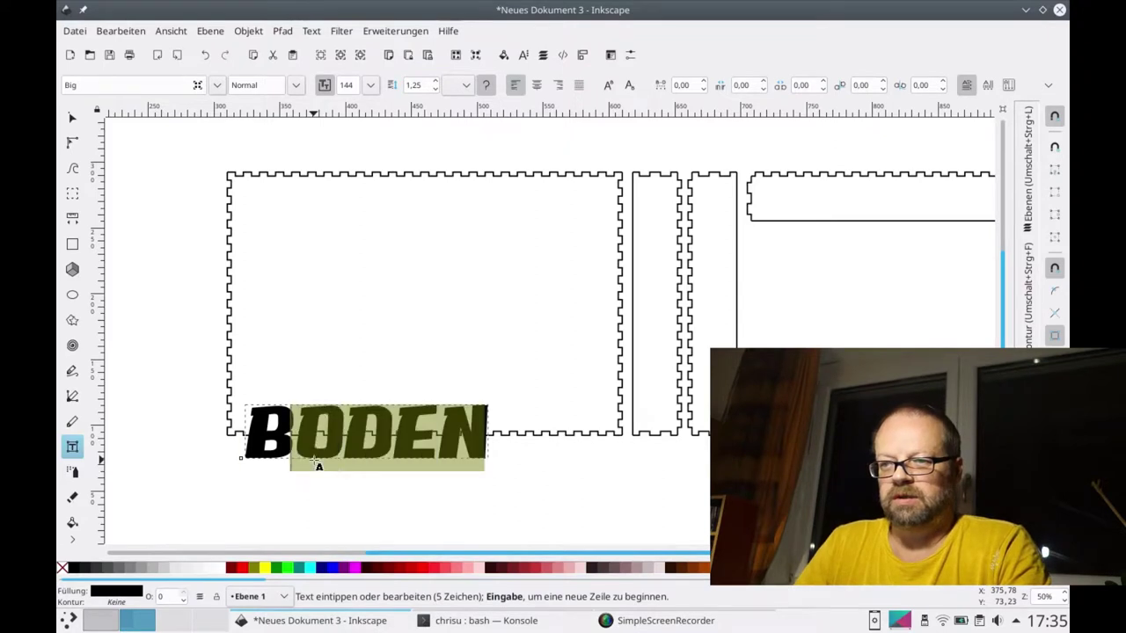
key(shift+Left)
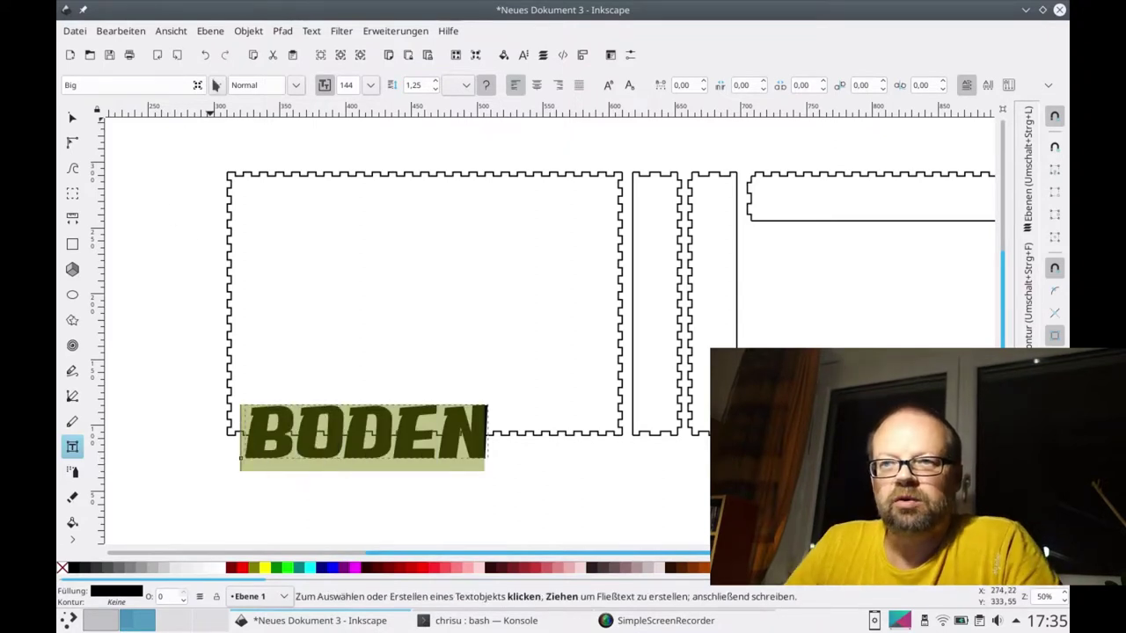
Step: Set the label to sans-serif at size 12 and move it just under the panel
click(215, 85)
click(174, 122)
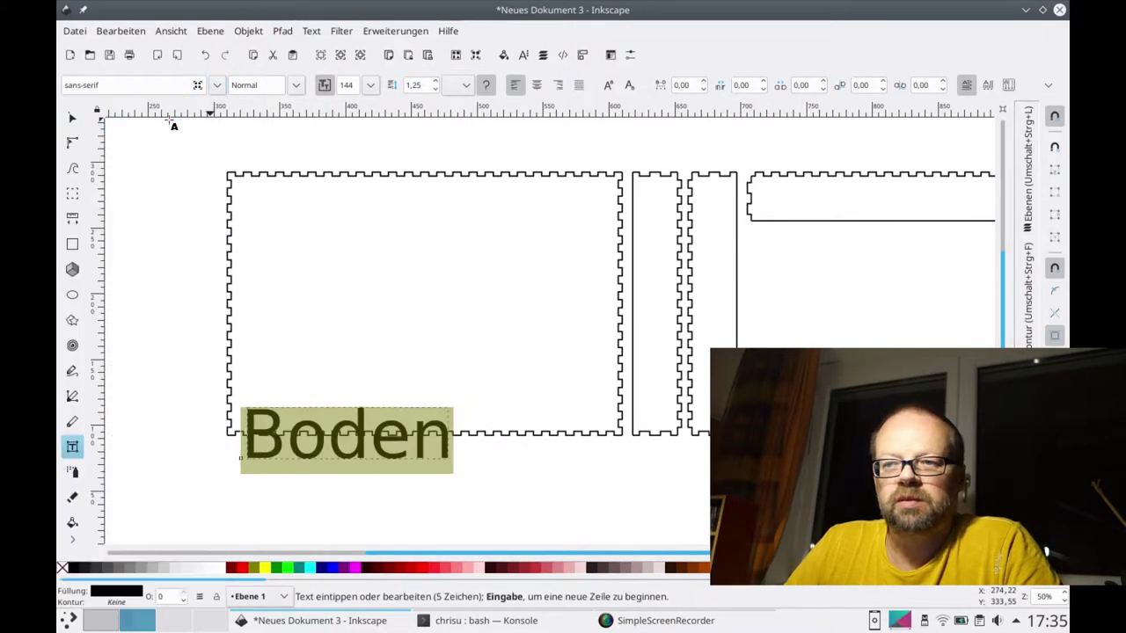
click(370, 85)
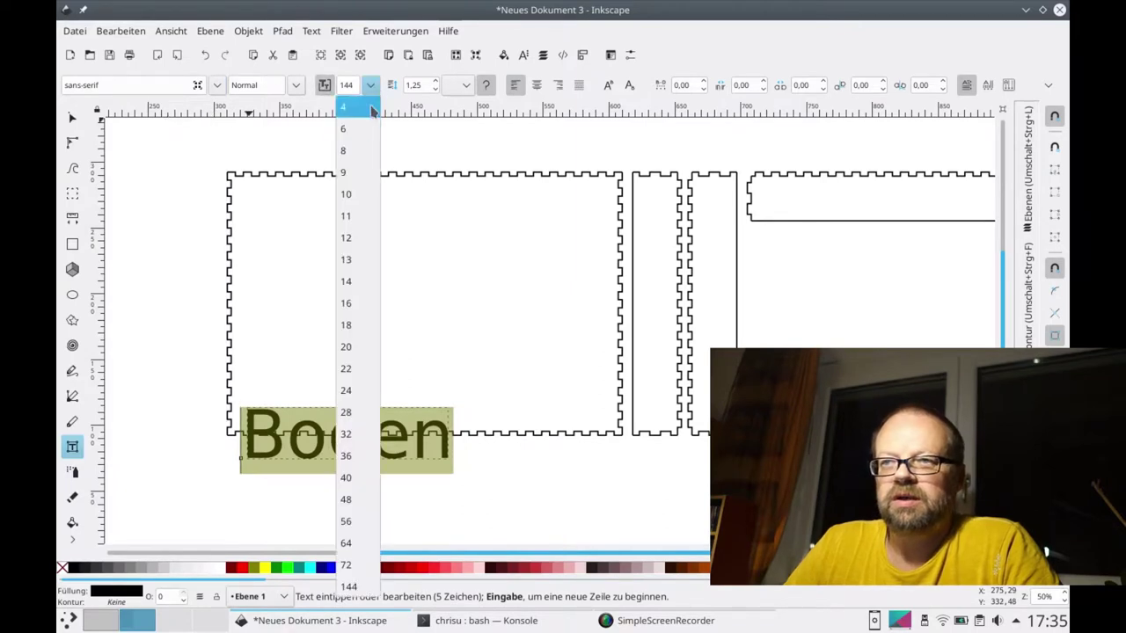
click(356, 194)
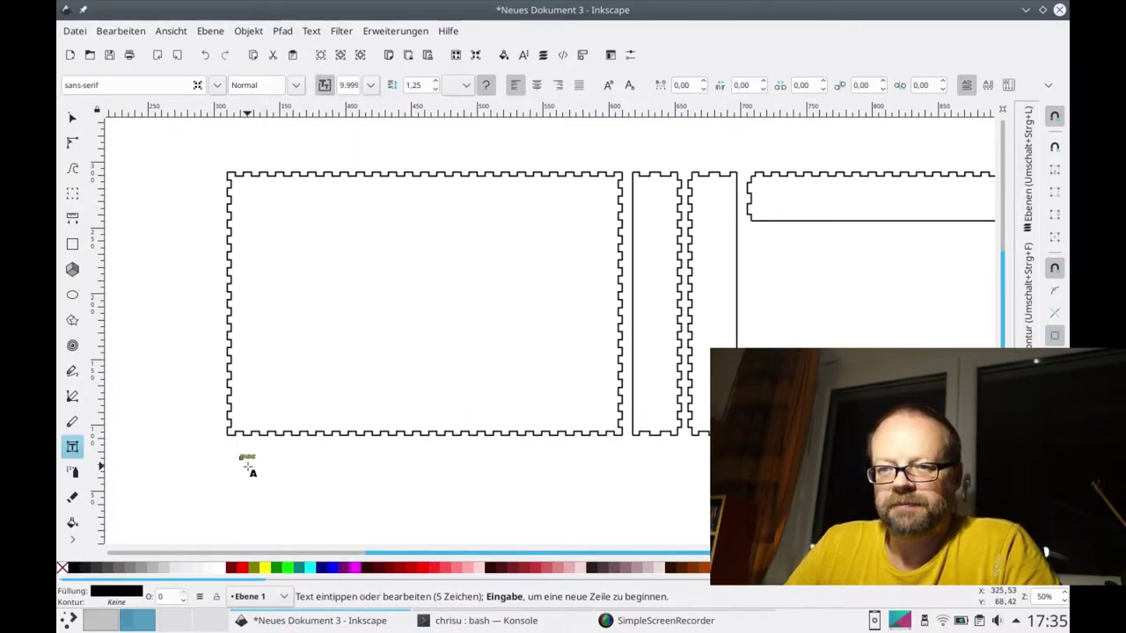
click(371, 86)
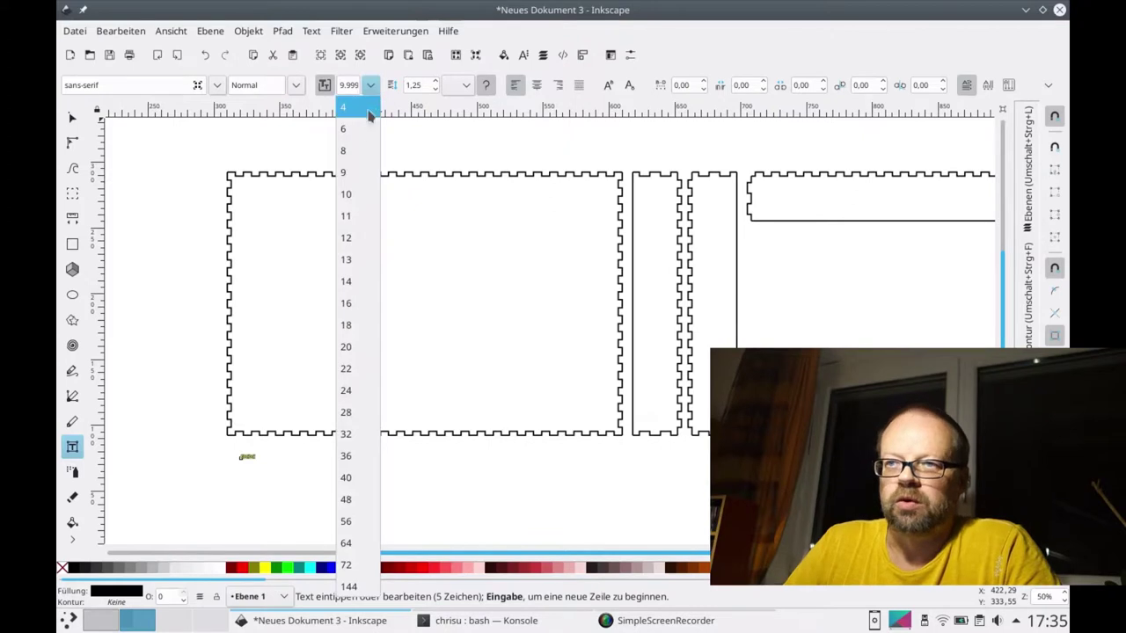
click(354, 239)
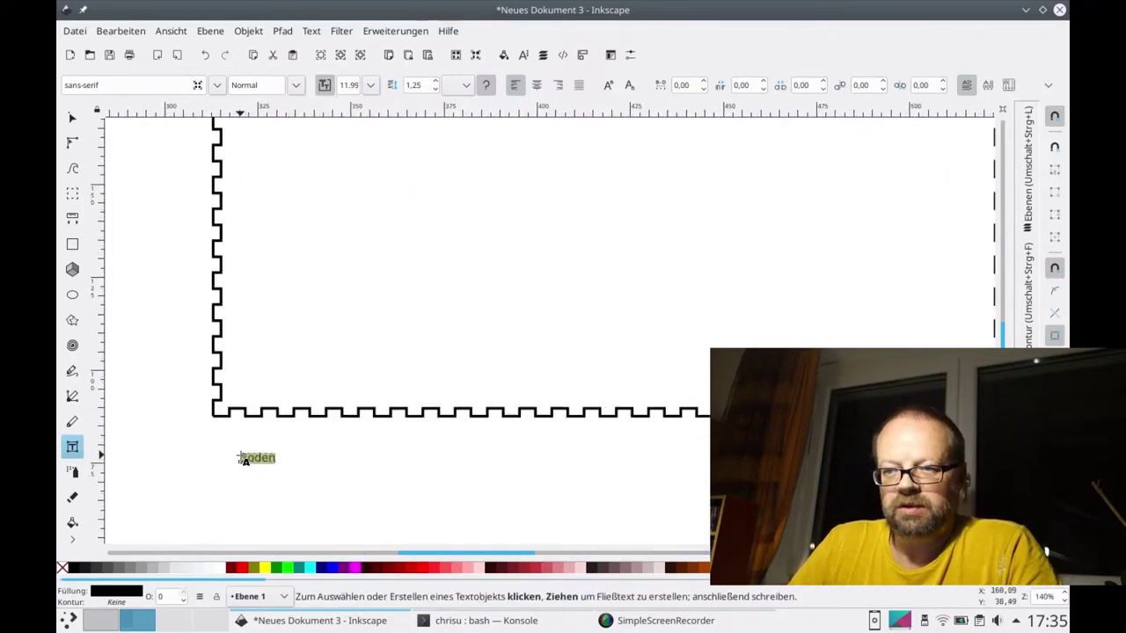
scroll(244, 457, up, 5)
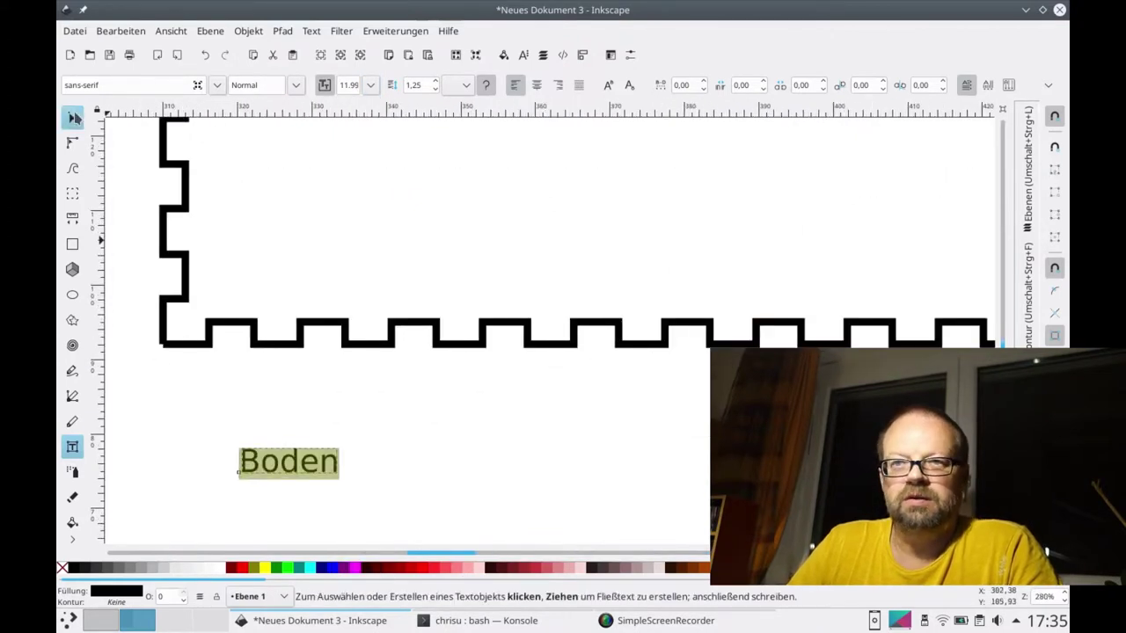
click(72, 117)
drag(278, 466, 245, 396)
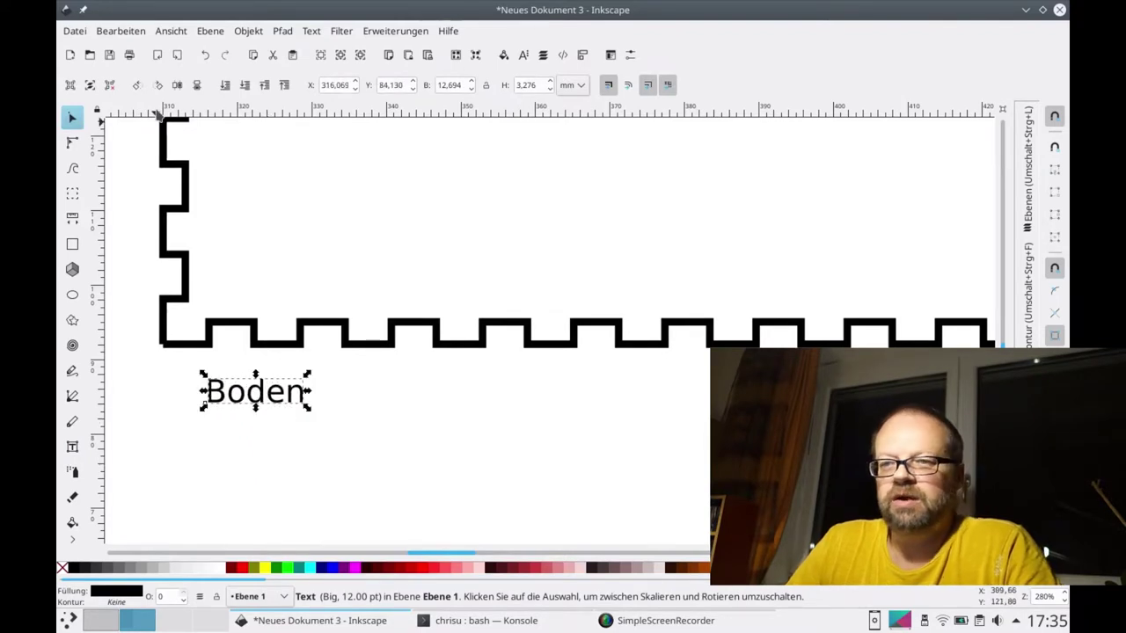
Step: Convert the Boden text to paths with no fill and a bright green flat stroke
click(281, 31)
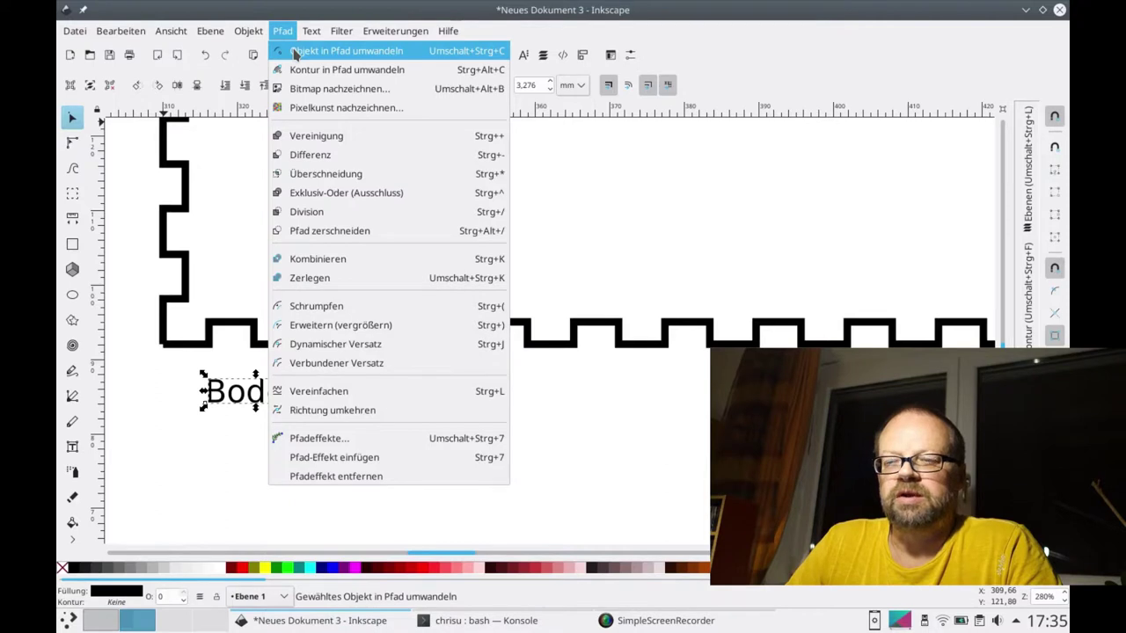
click(297, 53)
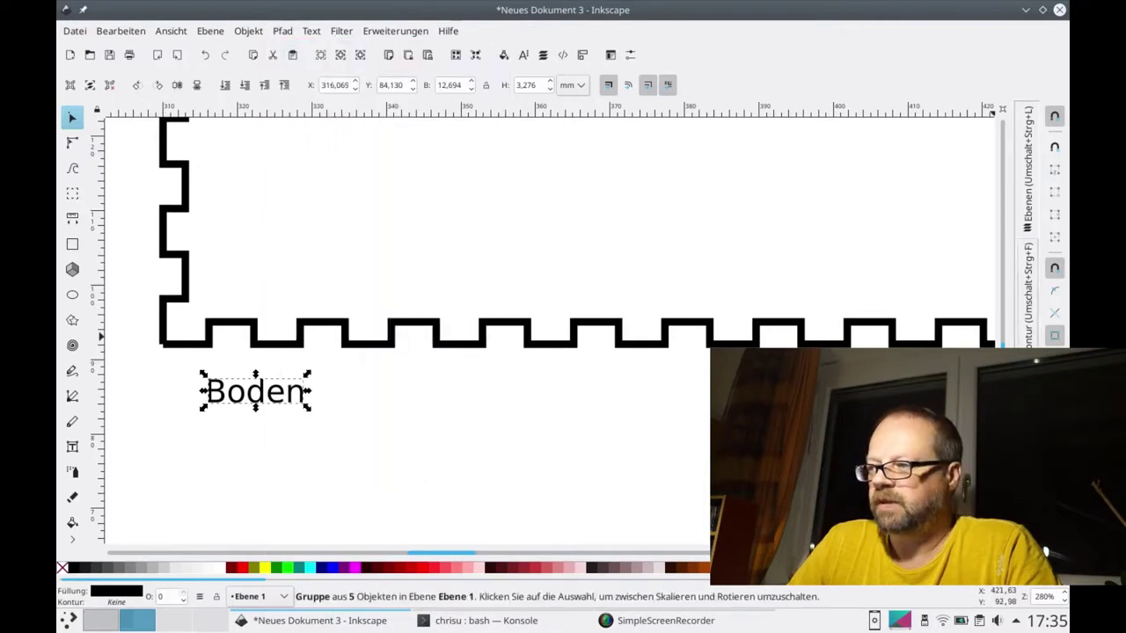
key(ctrl+shift+f)
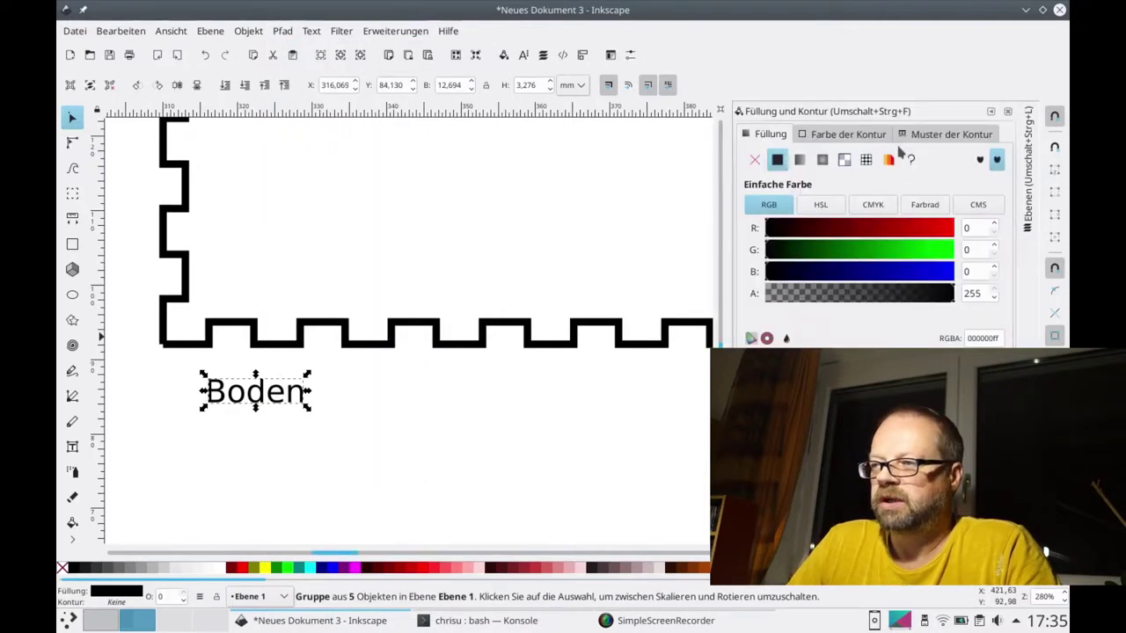
click(755, 159)
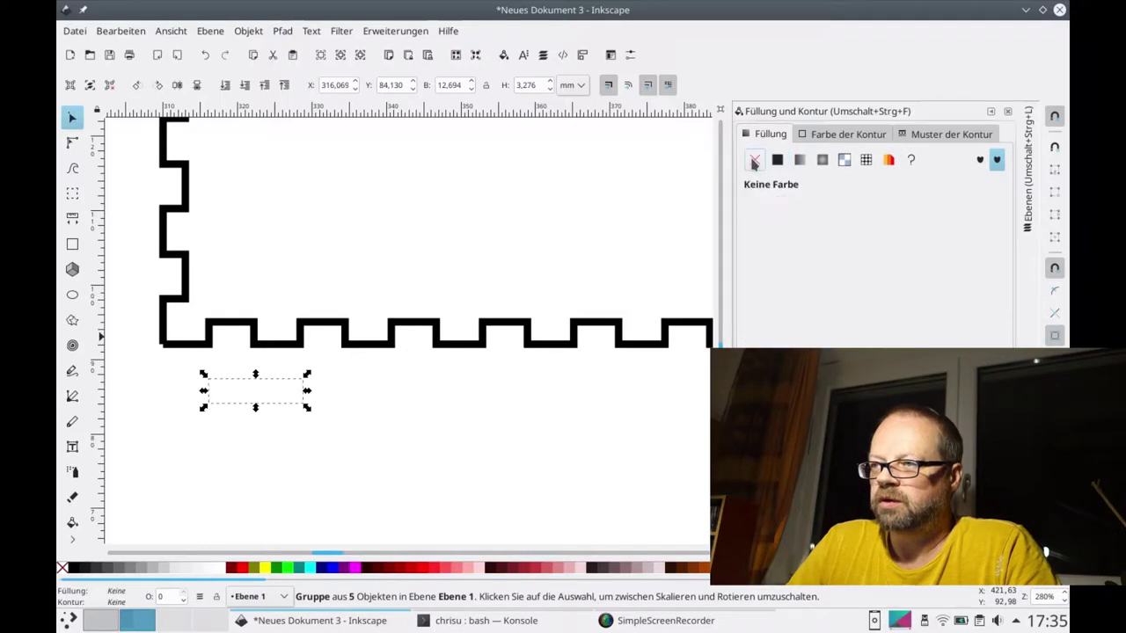
click(861, 136)
click(776, 159)
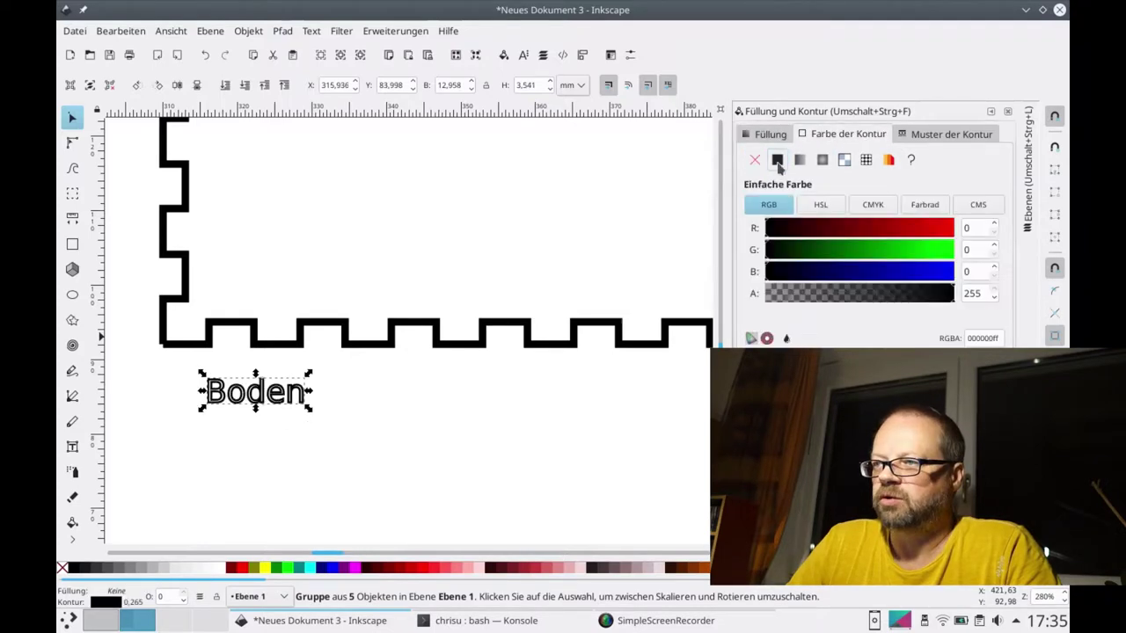
drag(806, 254, 992, 253)
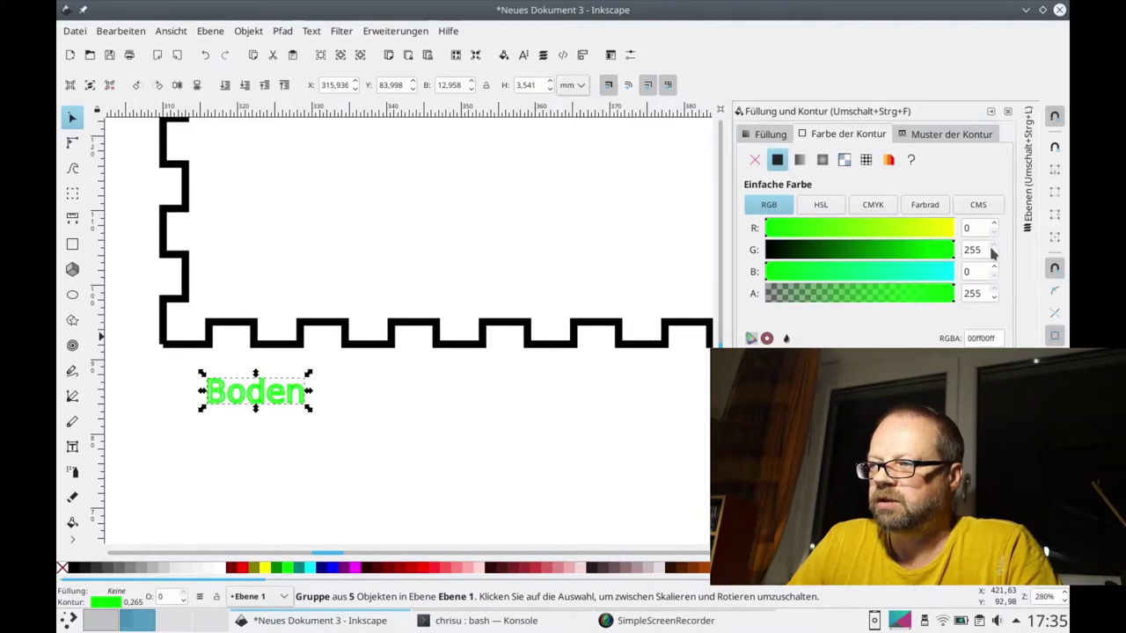
Step: Set the Boden outline stroke width to 0.3 px
click(937, 133)
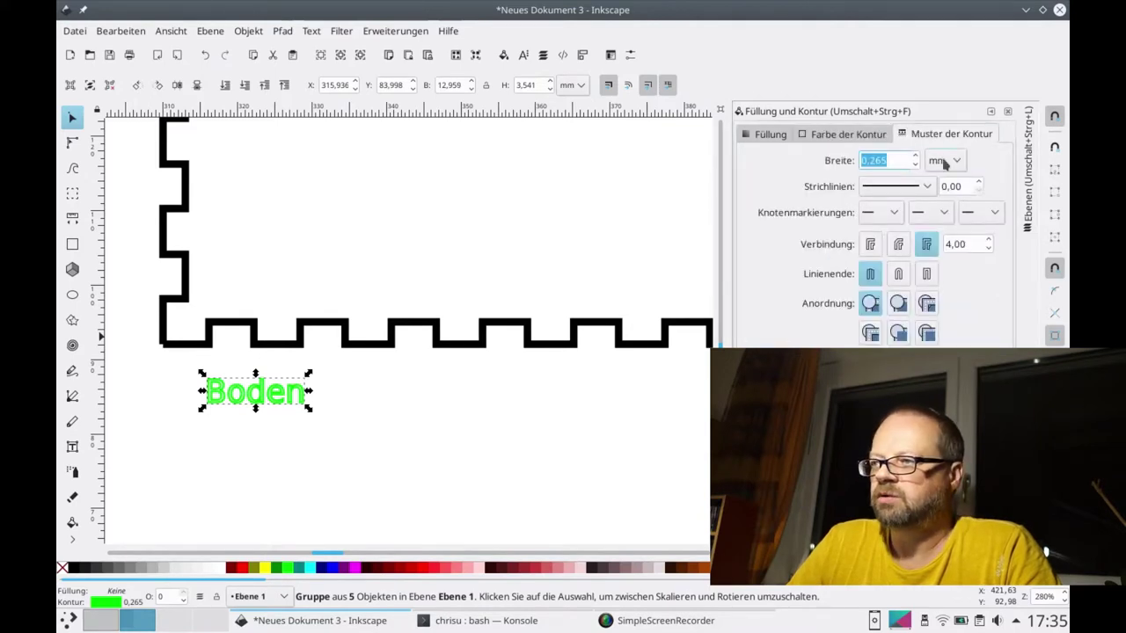
click(943, 164)
click(939, 225)
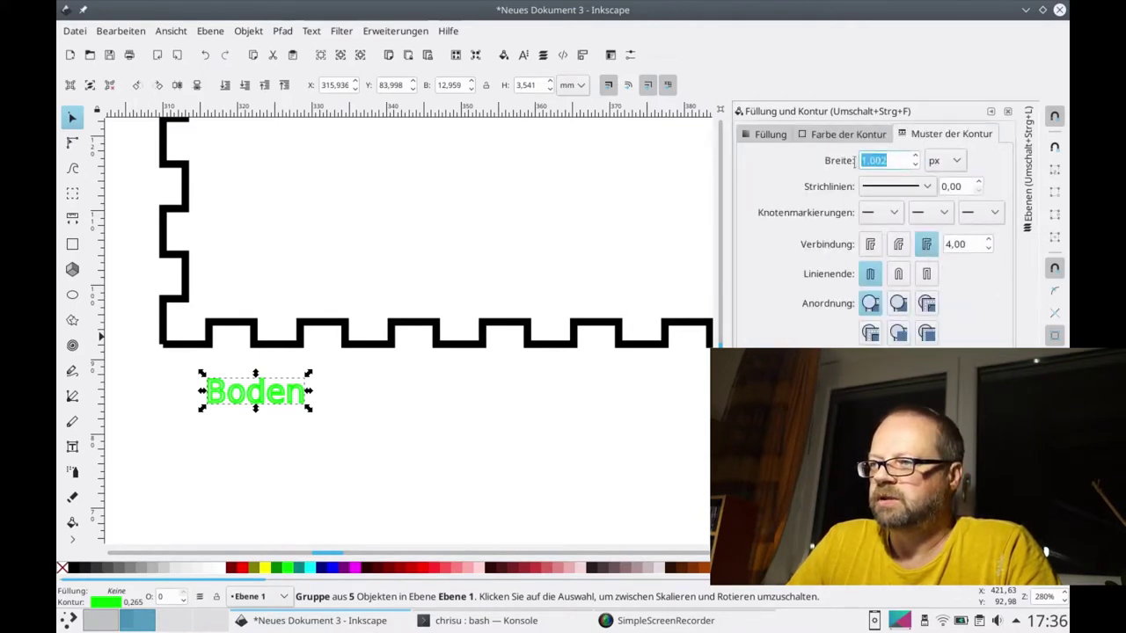
text(0,3)
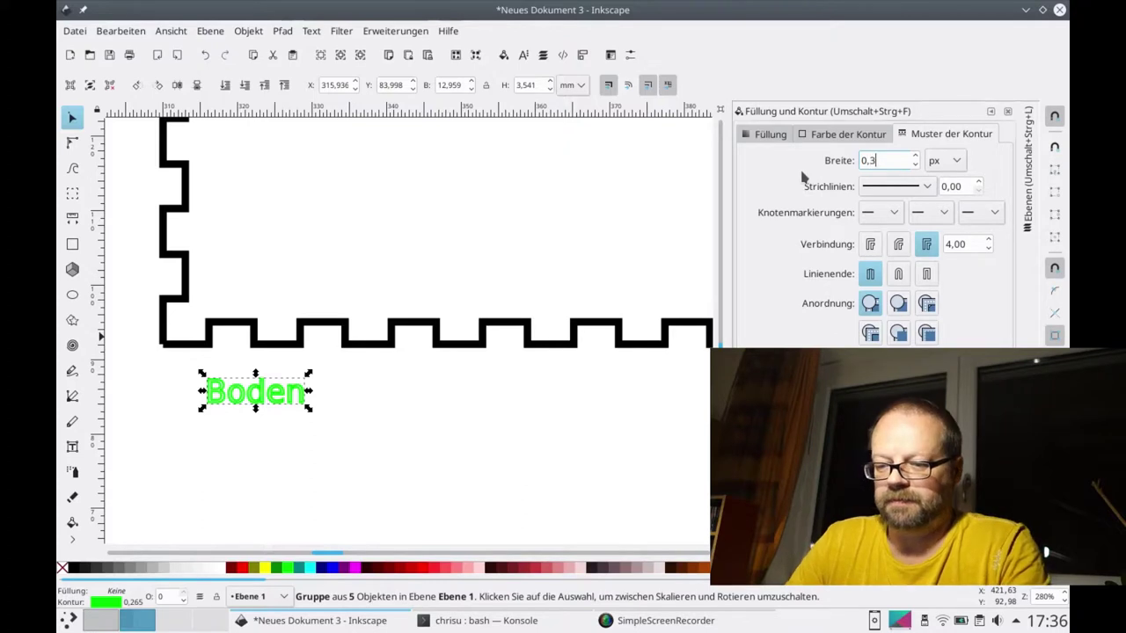
key(Return)
click(317, 382)
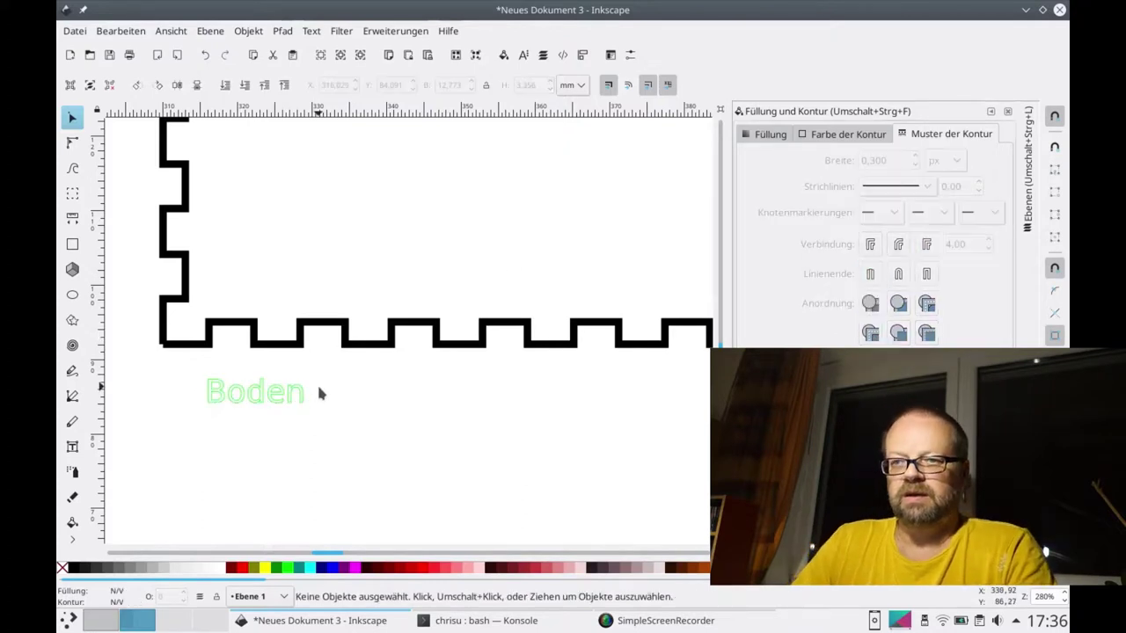
ctrl+scroll(262, 415, down, 4)
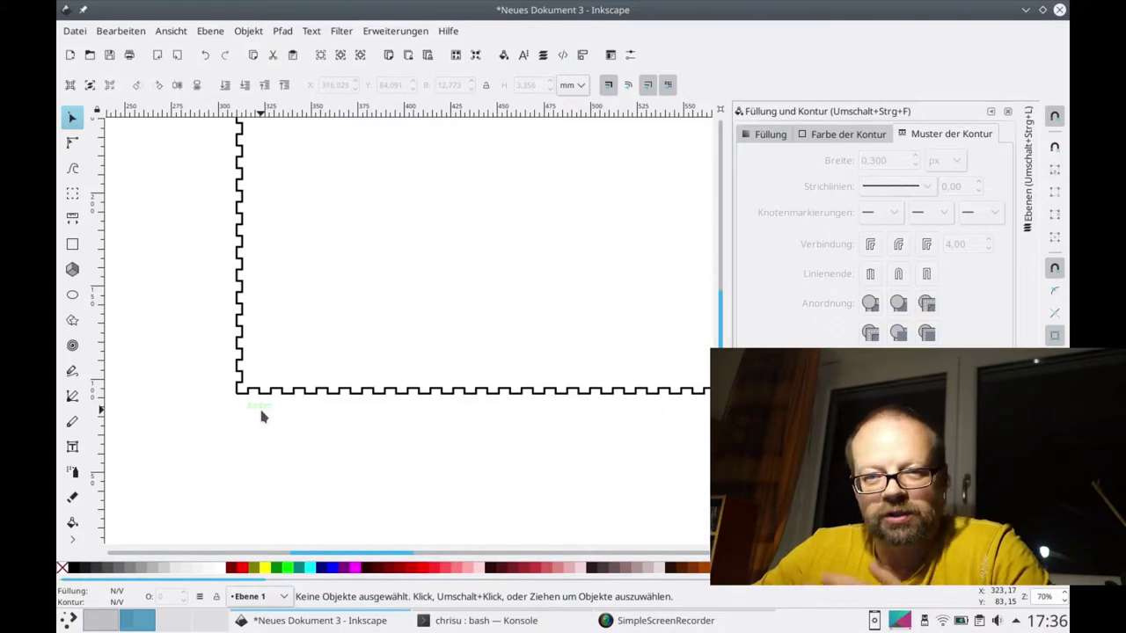
ctrl+scroll(261, 416, down, 2)
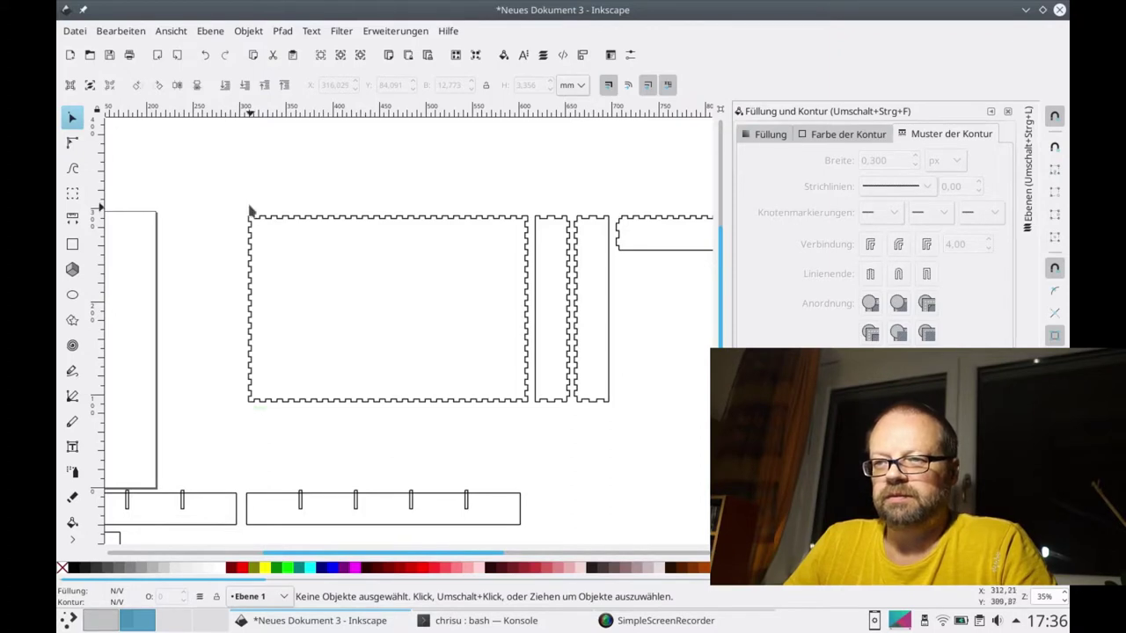
scroll(231, 243, left, 2)
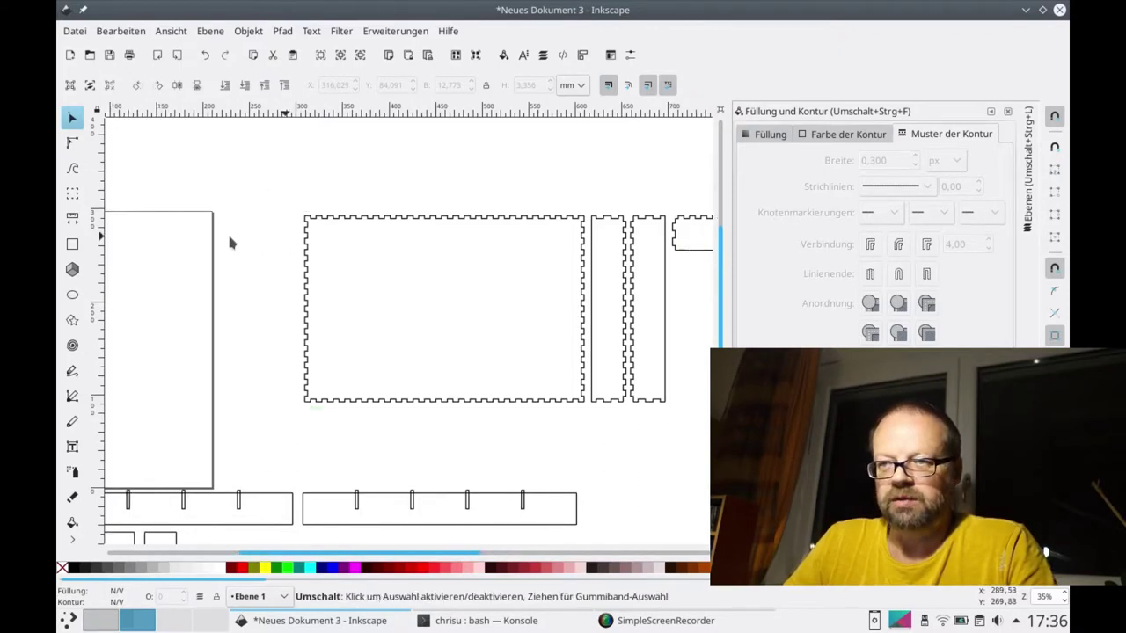
scroll(229, 243, right, 5)
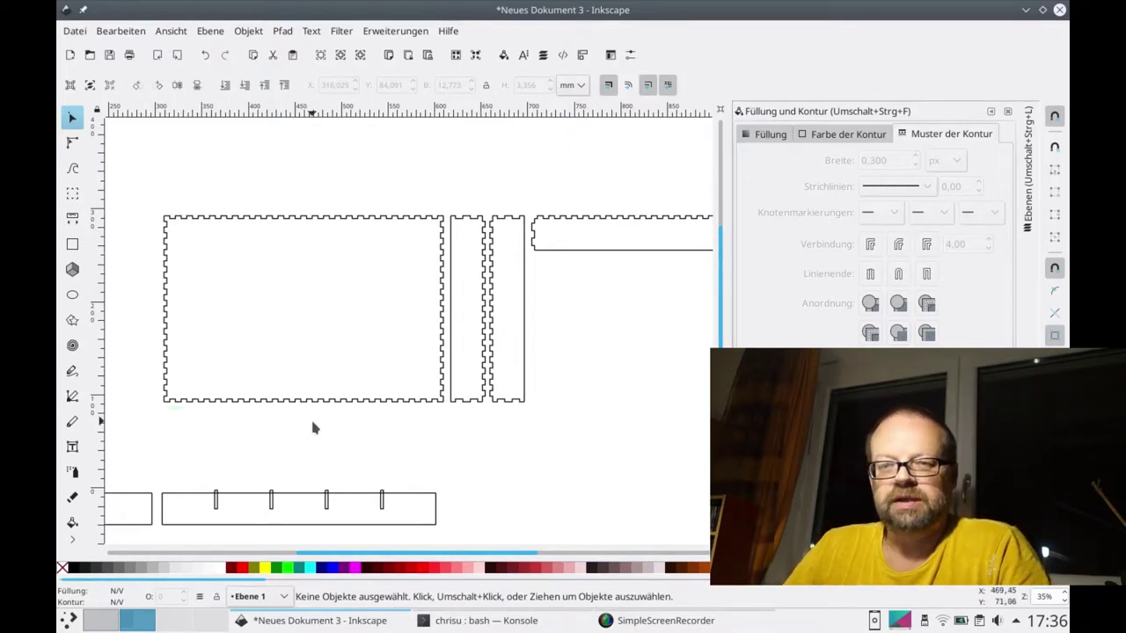
scroll(312, 427, left, 1)
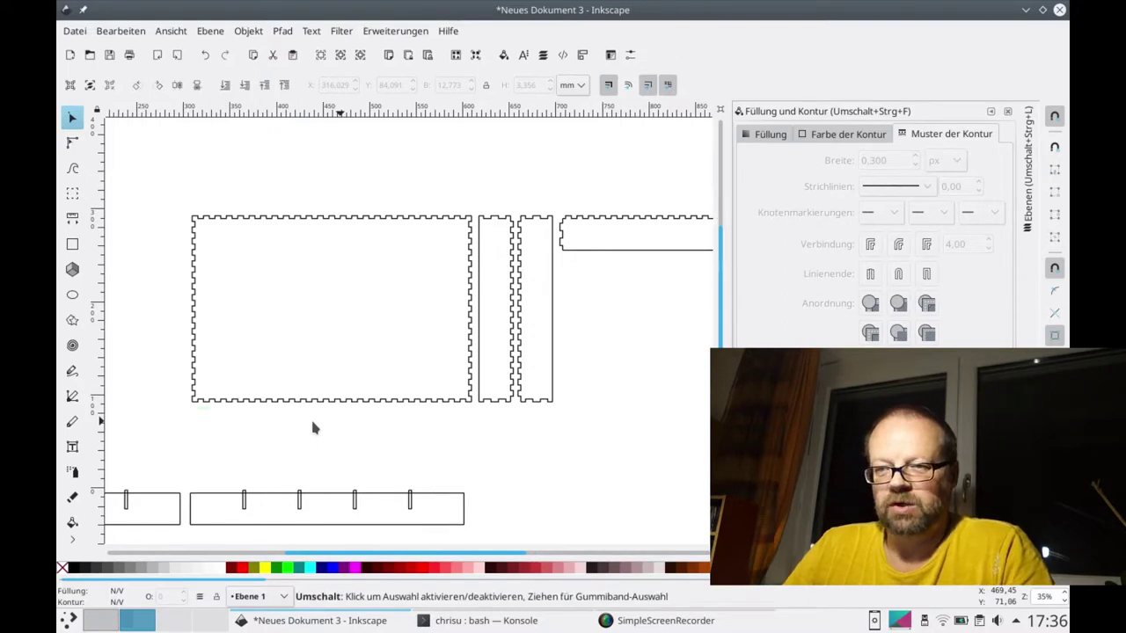
scroll(312, 428, left, 3)
scroll(312, 427, down, 1)
scroll(312, 427, down, 1)
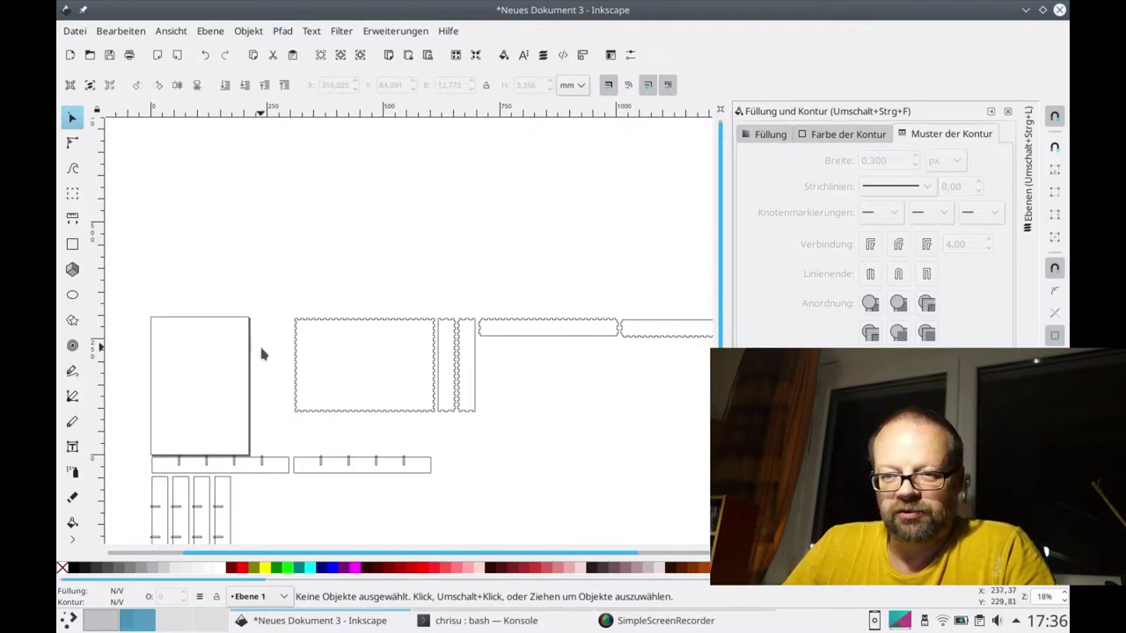
Step: In Document Properties, set the page width to 600 and height to 300 mm
click(76, 33)
click(124, 337)
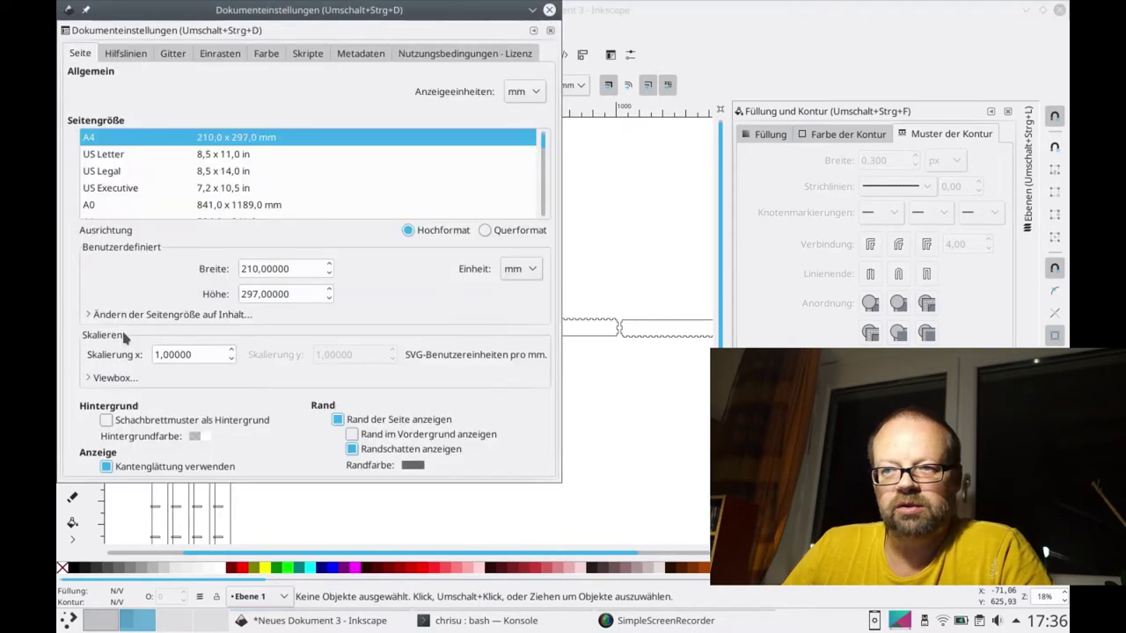
double_click(274, 268)
text(600)
key(Tab)
text(300)
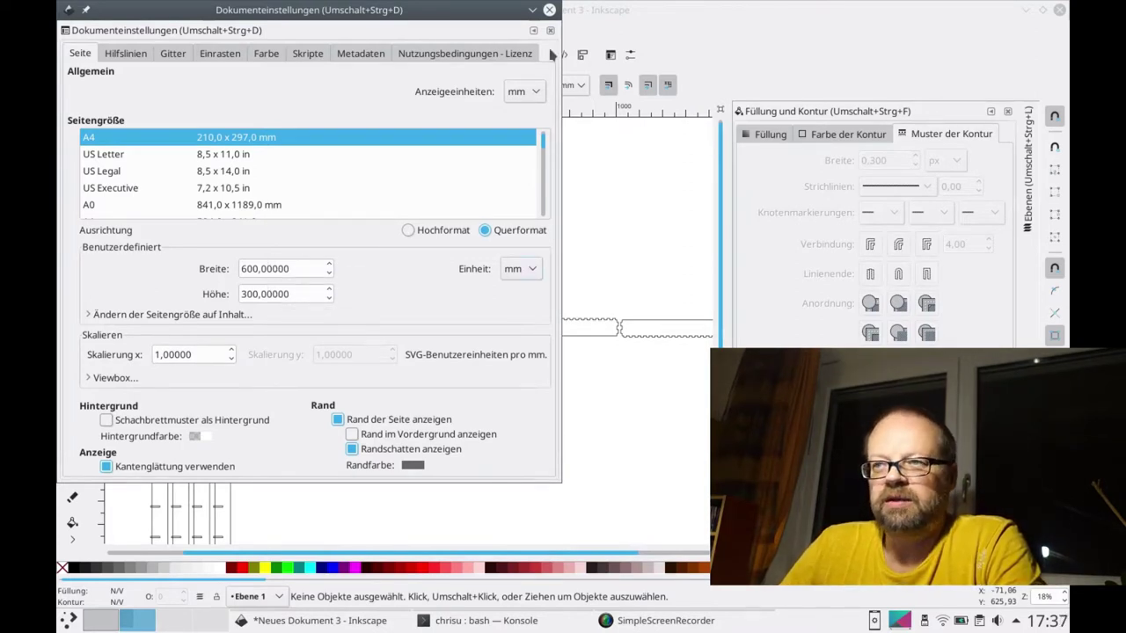
click(552, 10)
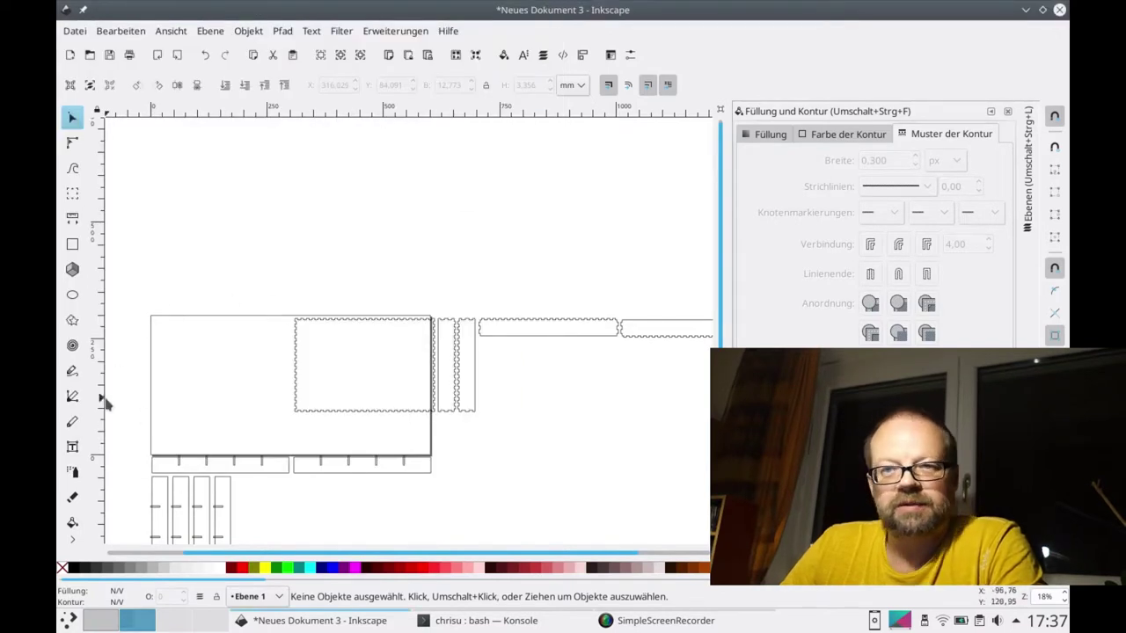
Step: Snap the large tabbed panel into the page's top-left corner with the narrow strips beside it
drag(302, 346, 148, 351)
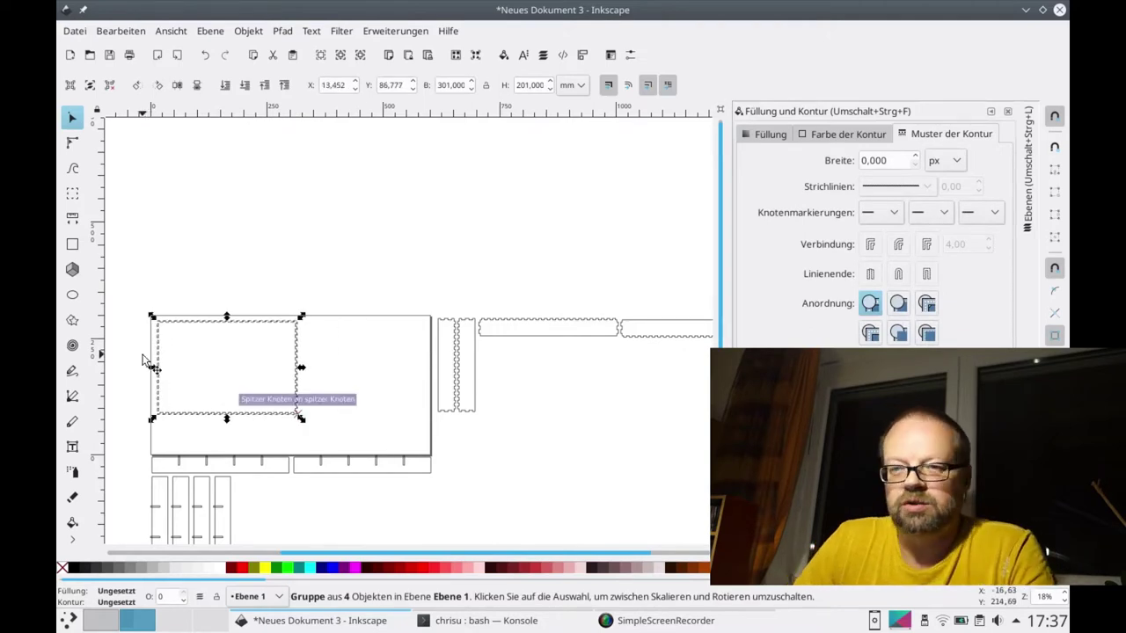
drag(145, 362, 144, 362)
mouse_move(386, 290)
mouse_down()
mouse_move(486, 431)
mouse_move(336, 408)
mouse_up()
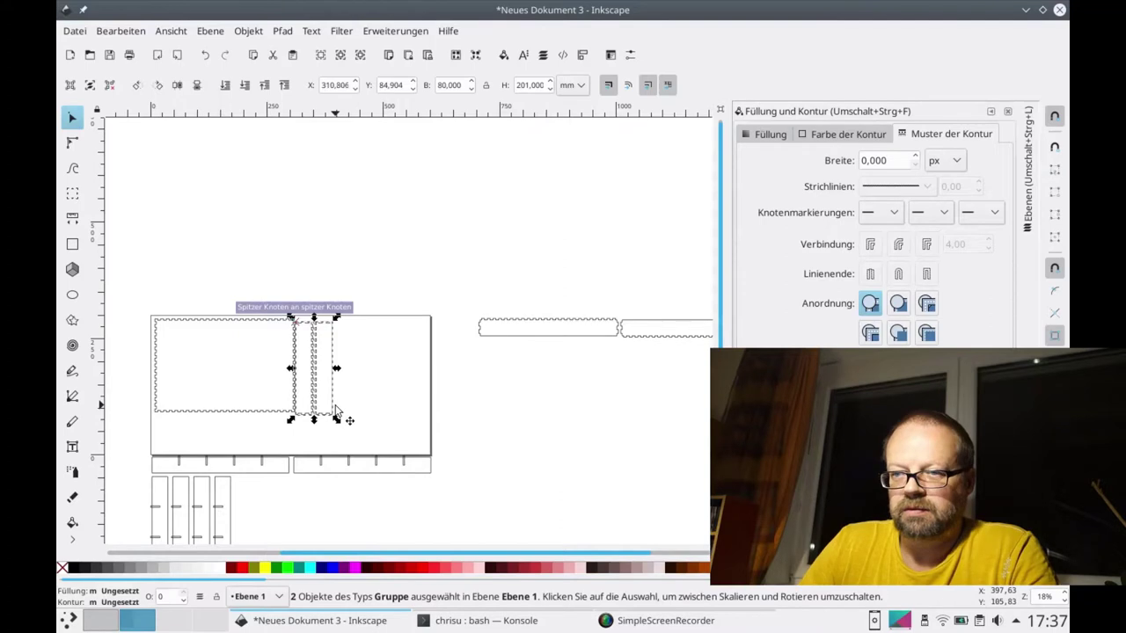
drag(335, 408, 338, 410)
key(Up)
key(Up)
key(Up)
key(Up)
key(Up)
key(Up)
Step: Move both long strip groups into the page and bring up their rotation handles
mouse_move(467, 284)
mouse_down()
mouse_move(627, 373)
mouse_move(435, 416)
mouse_move(465, 375)
mouse_move(423, 427)
mouse_move(412, 414)
mouse_up()
click(480, 368)
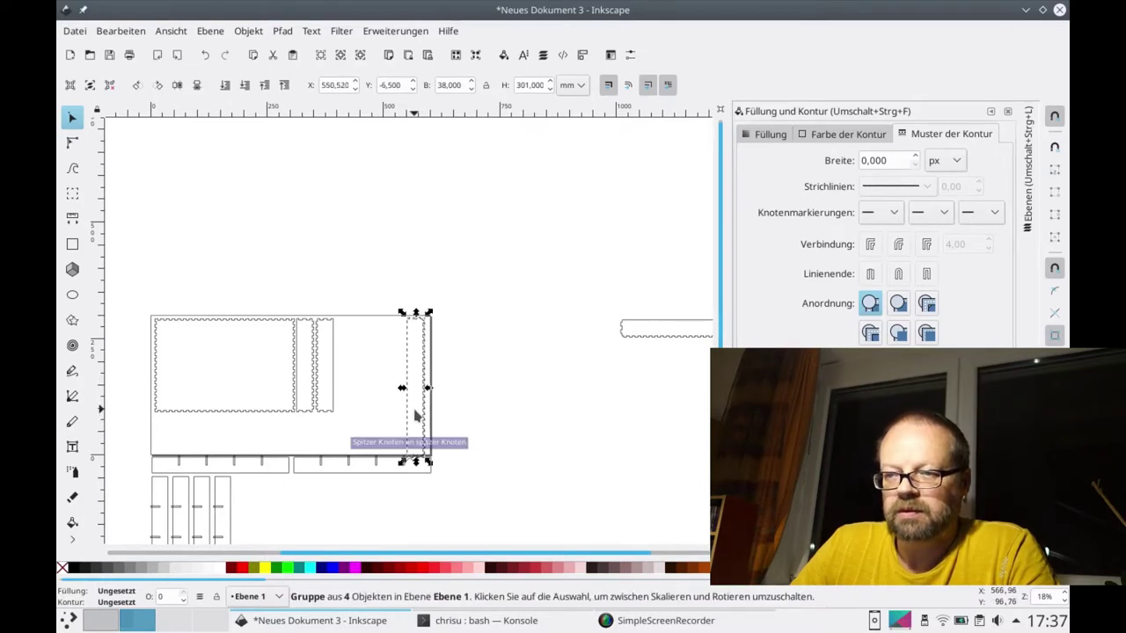
mouse_move(640, 327)
mouse_down()
mouse_move(591, 329)
mouse_move(355, 264)
mouse_move(422, 226)
mouse_move(397, 355)
mouse_up()
click(354, 264)
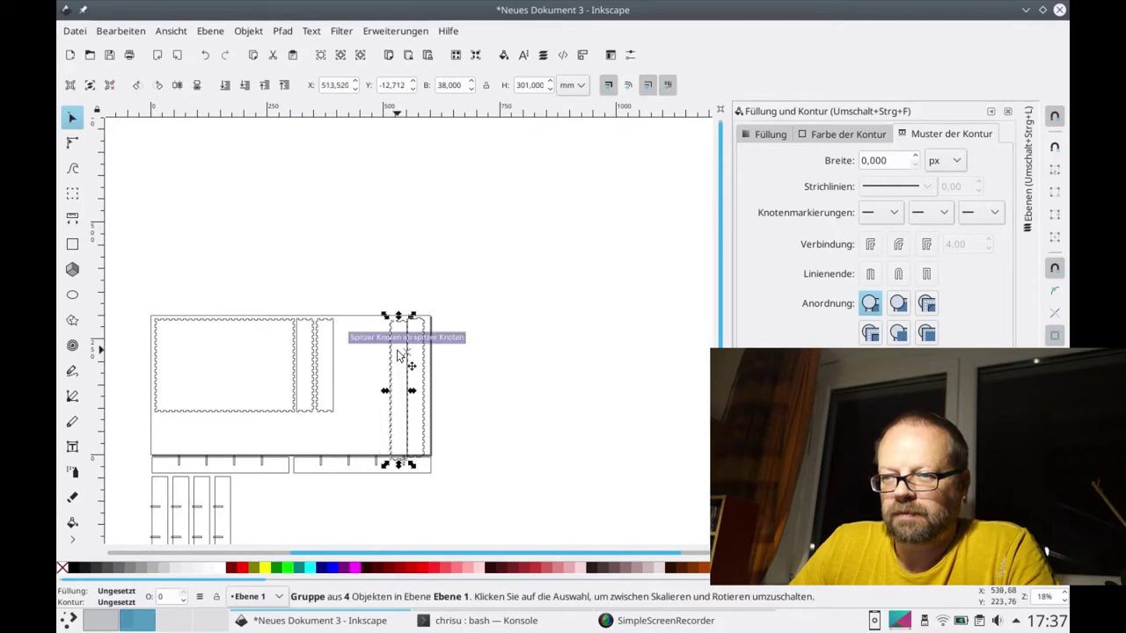
drag(423, 243, 664, 528)
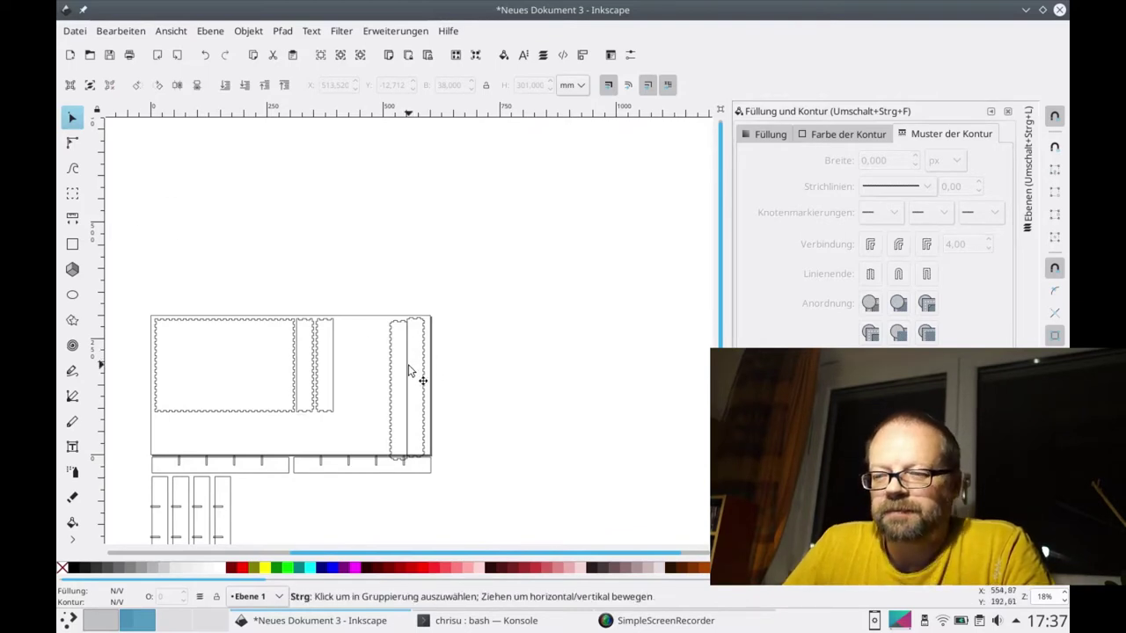
Step: Shift the right wavy strip into place along the right edge and select both upright strips
ctrl+scroll(410, 370, up, 4)
click(459, 308)
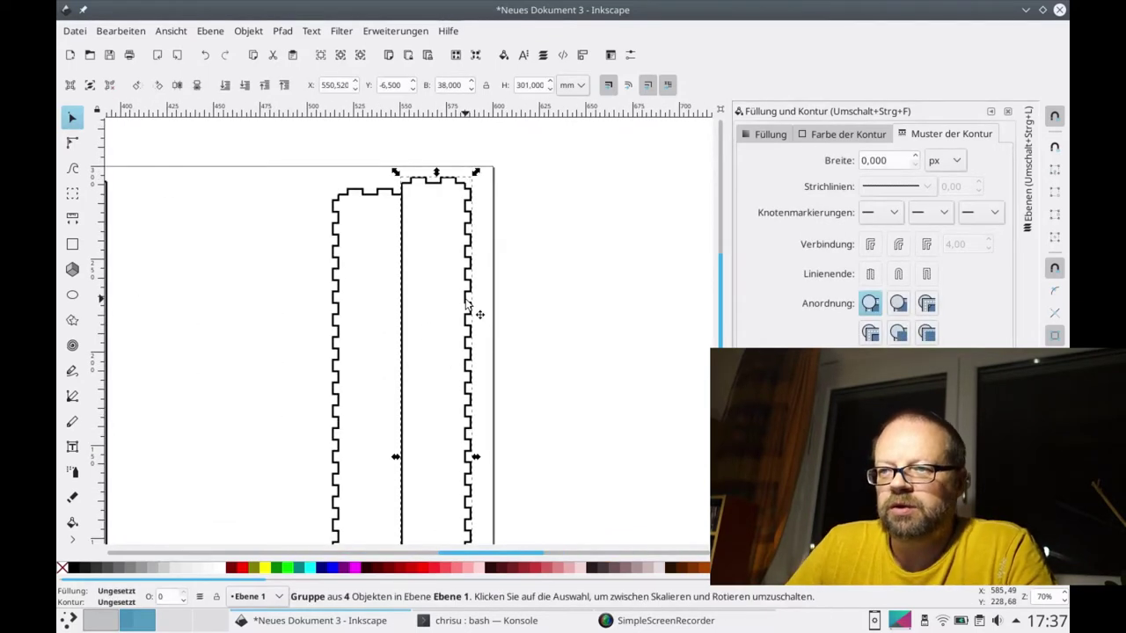
drag(466, 304, 468, 303)
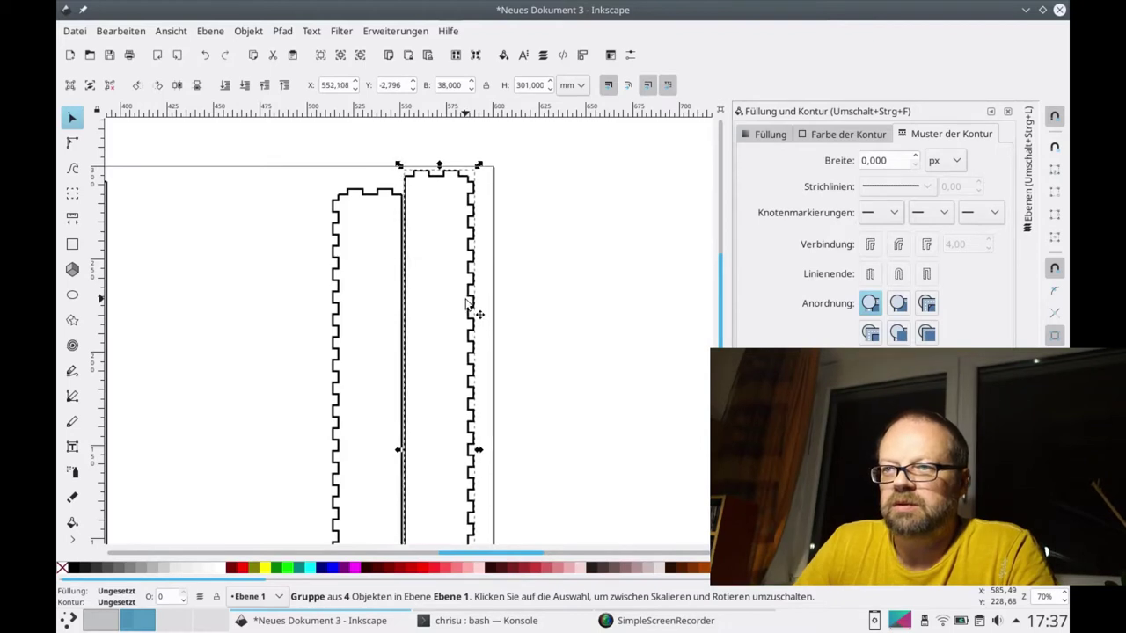
scroll(570, 316, down, 5)
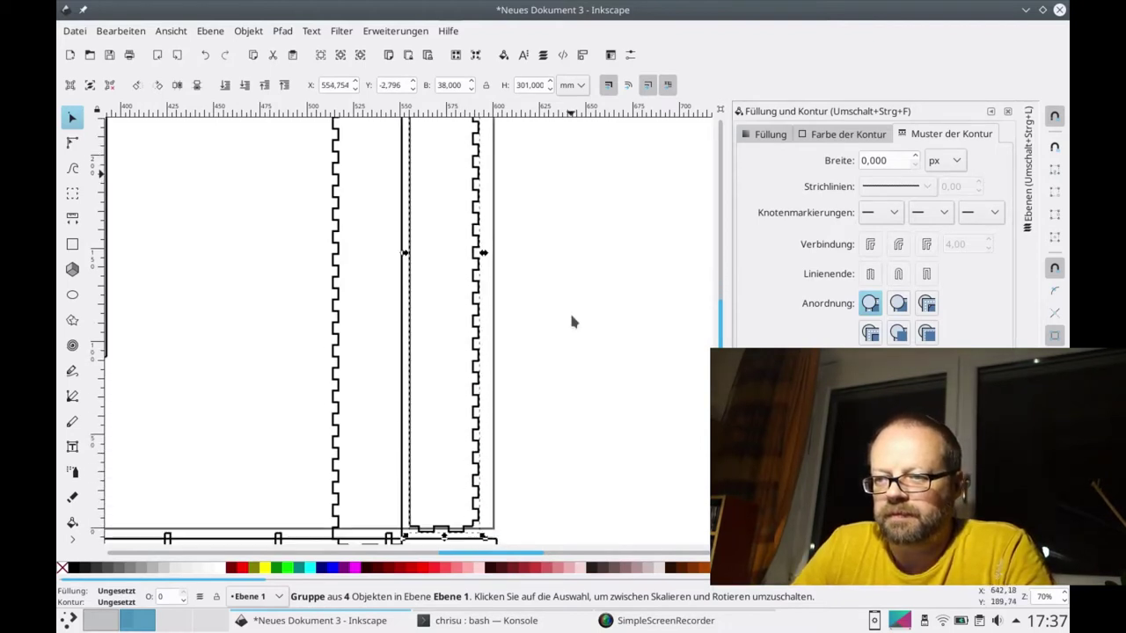
scroll(571, 321, up, 4)
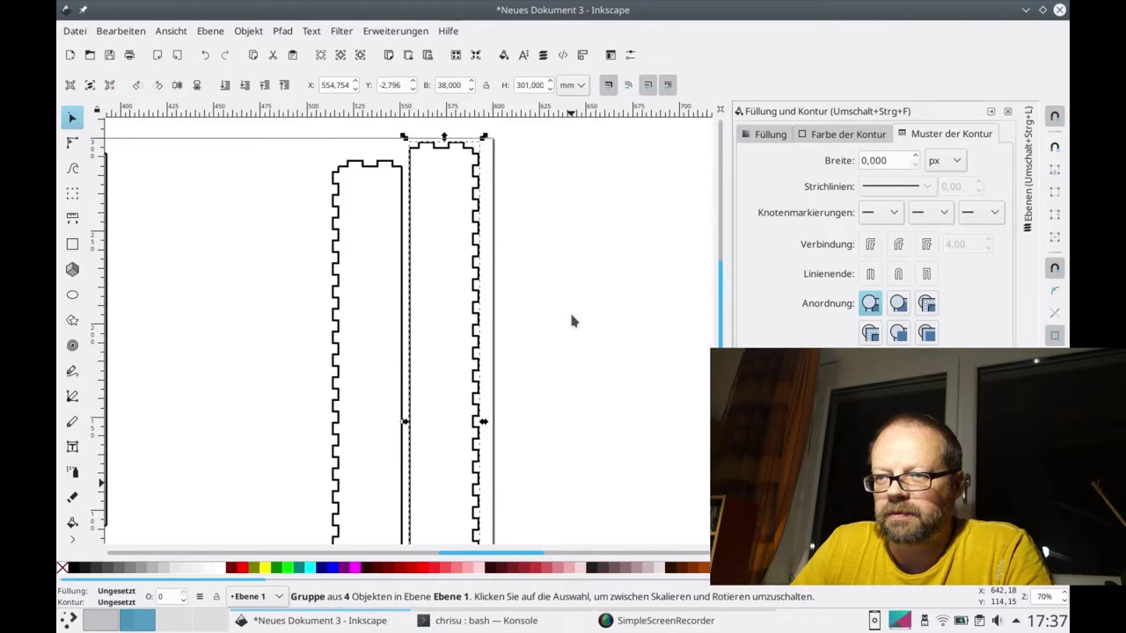
ctrl+scroll(571, 321, down, 2)
scroll(571, 322, down, 1)
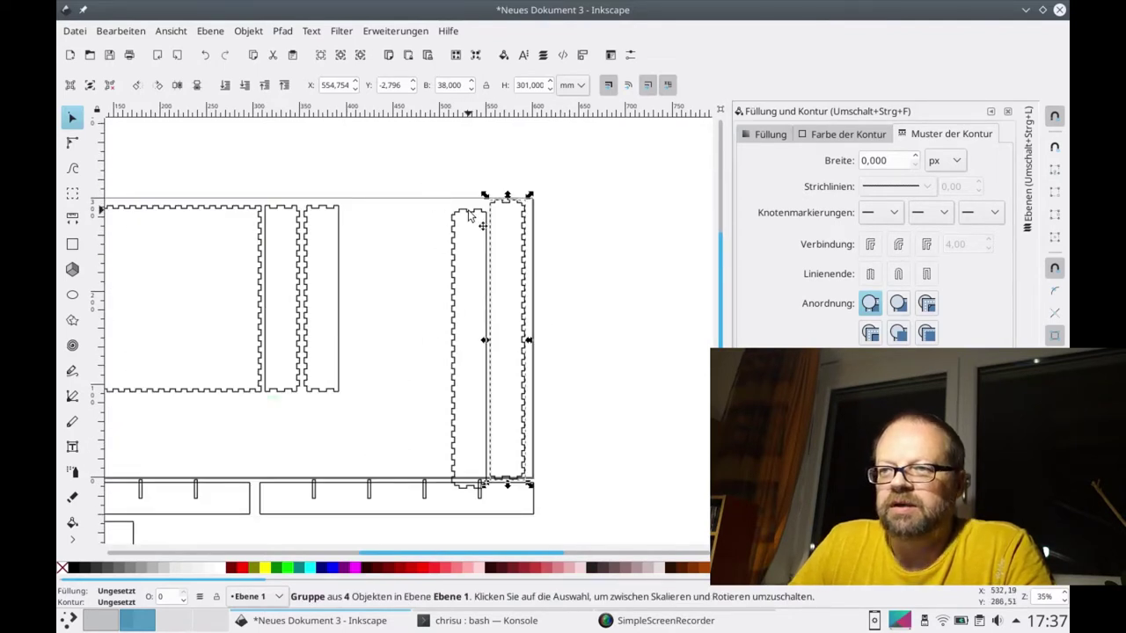
mouse_move(435, 177)
mouse_down()
mouse_move(590, 497)
mouse_move(539, 472)
mouse_move(584, 322)
mouse_up()
Step: Turn both long strips horizontal, and rotate the long slotted strip 90° upright inside the page
click(528, 472)
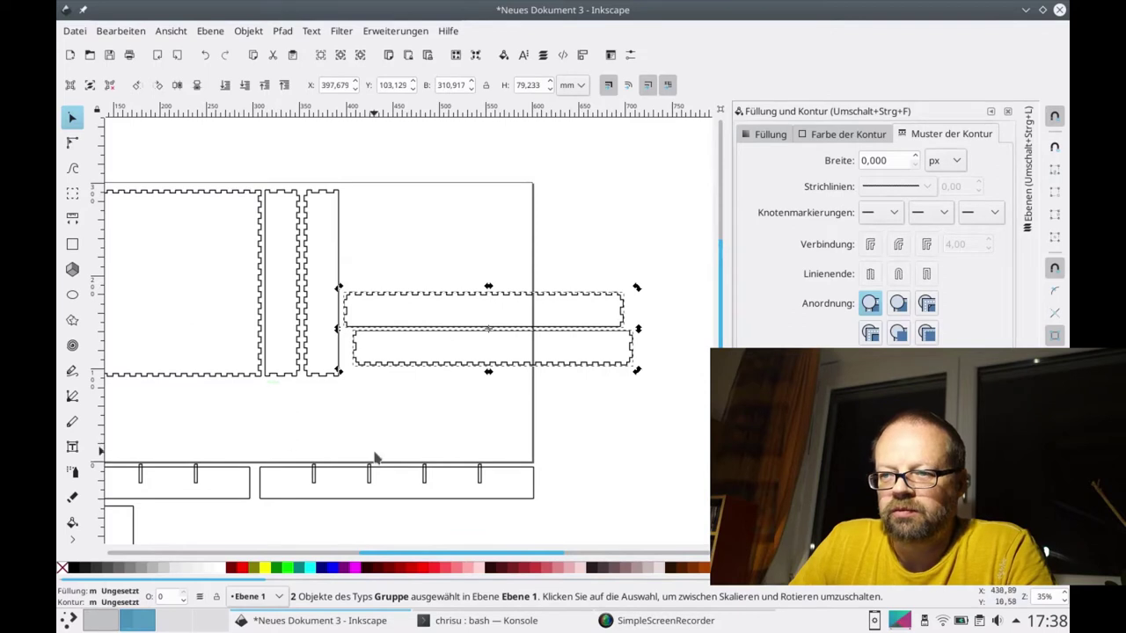
drag(258, 450, 565, 532)
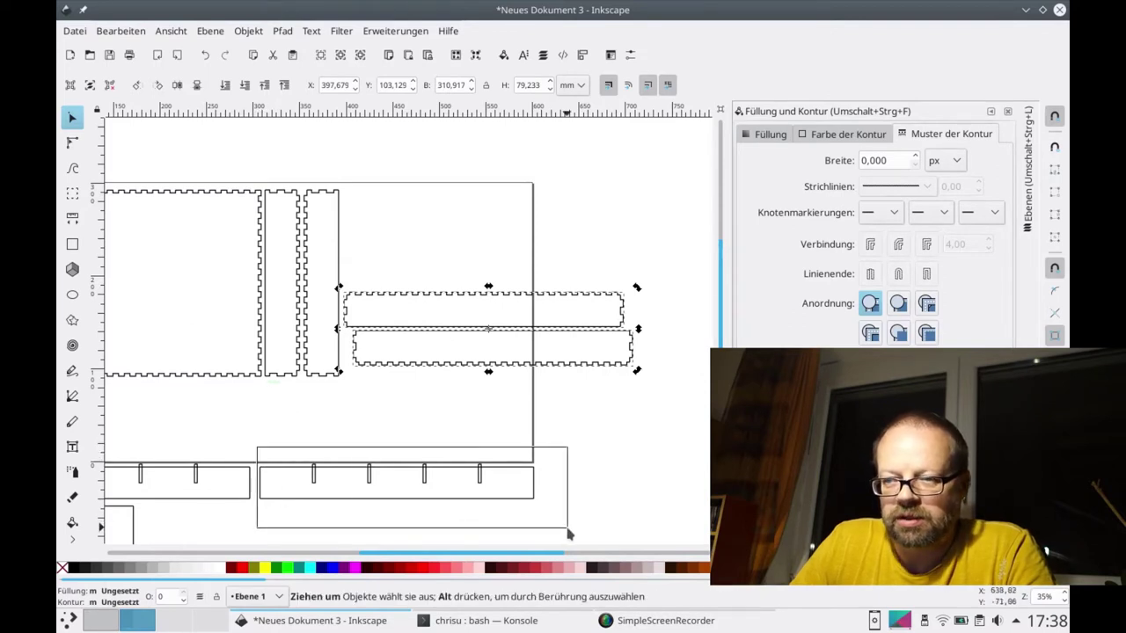
click(526, 502)
drag(537, 509, 383, 558)
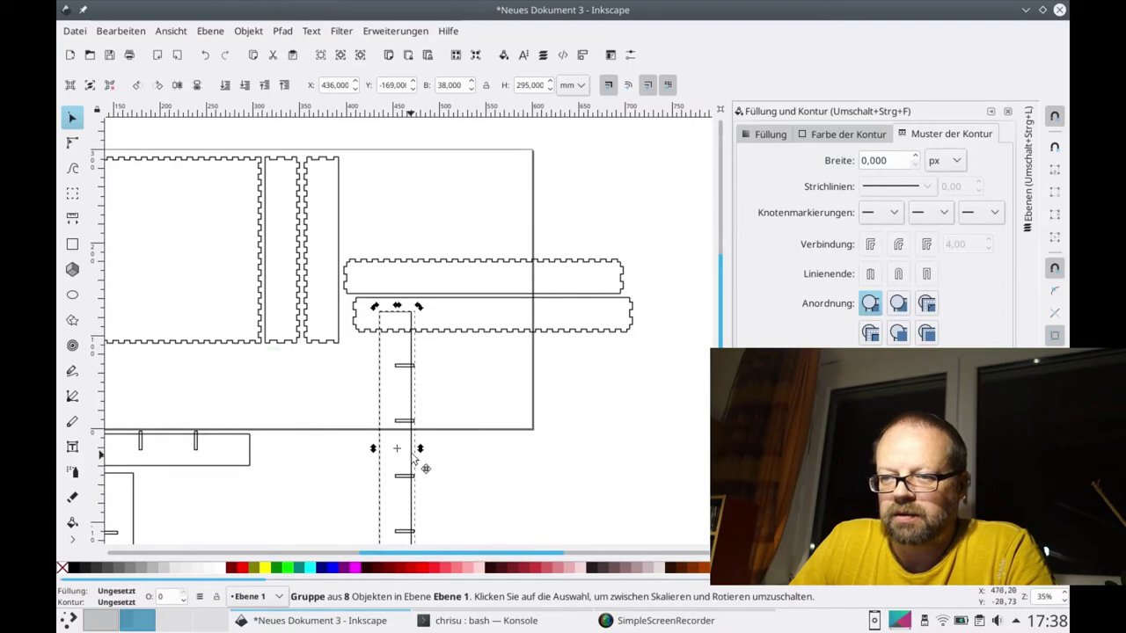
drag(413, 458, 505, 297)
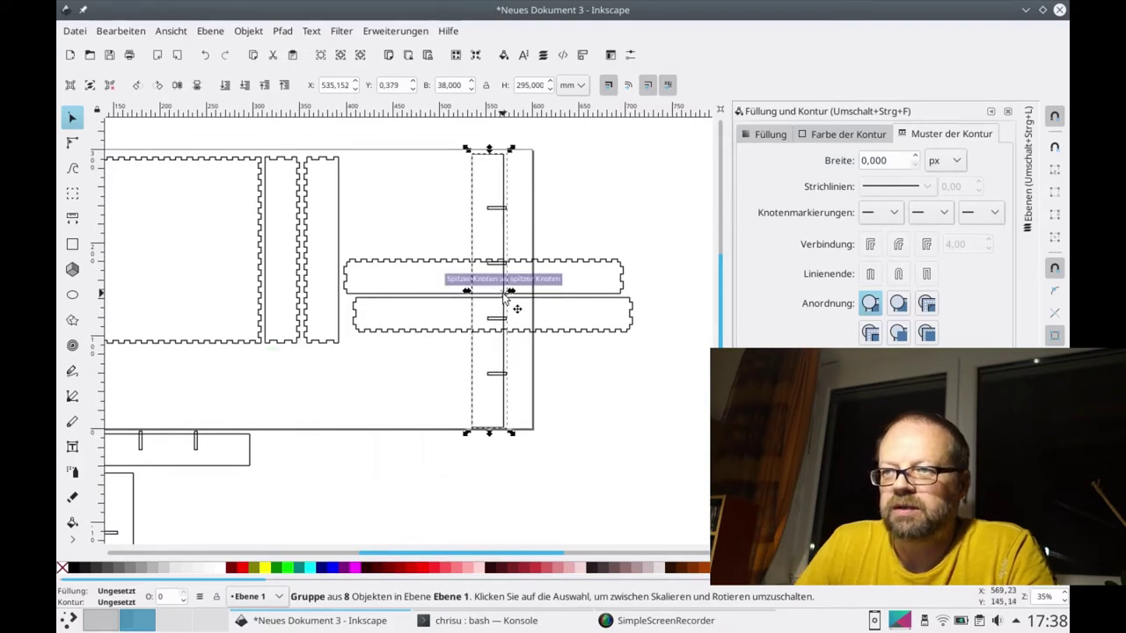
drag(505, 297, 505, 297)
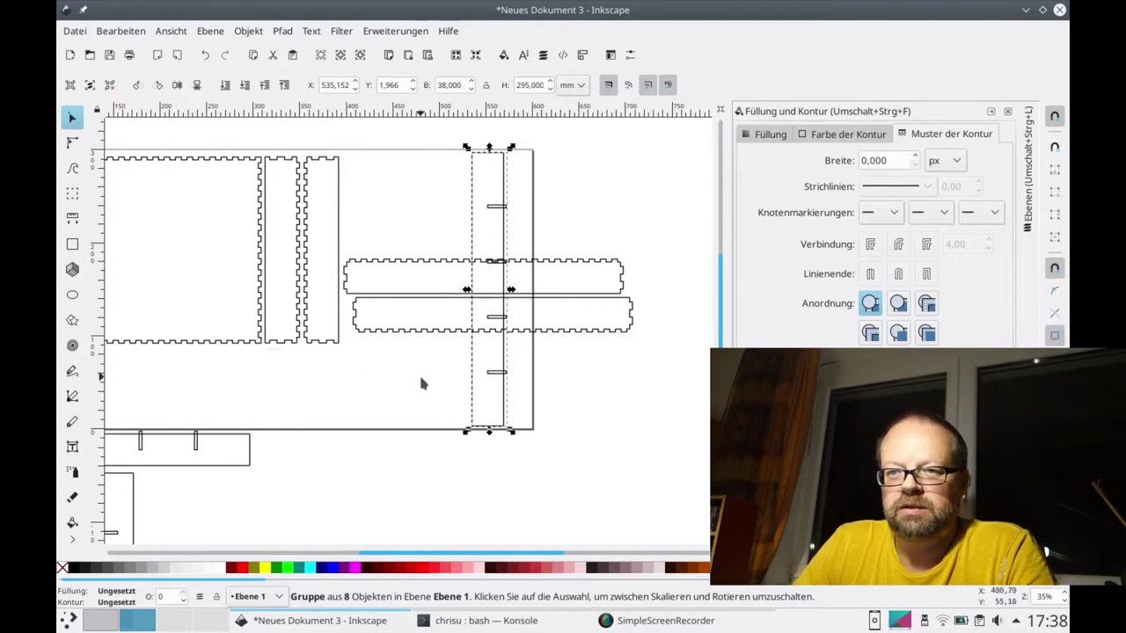
scroll(447, 440, left, 5)
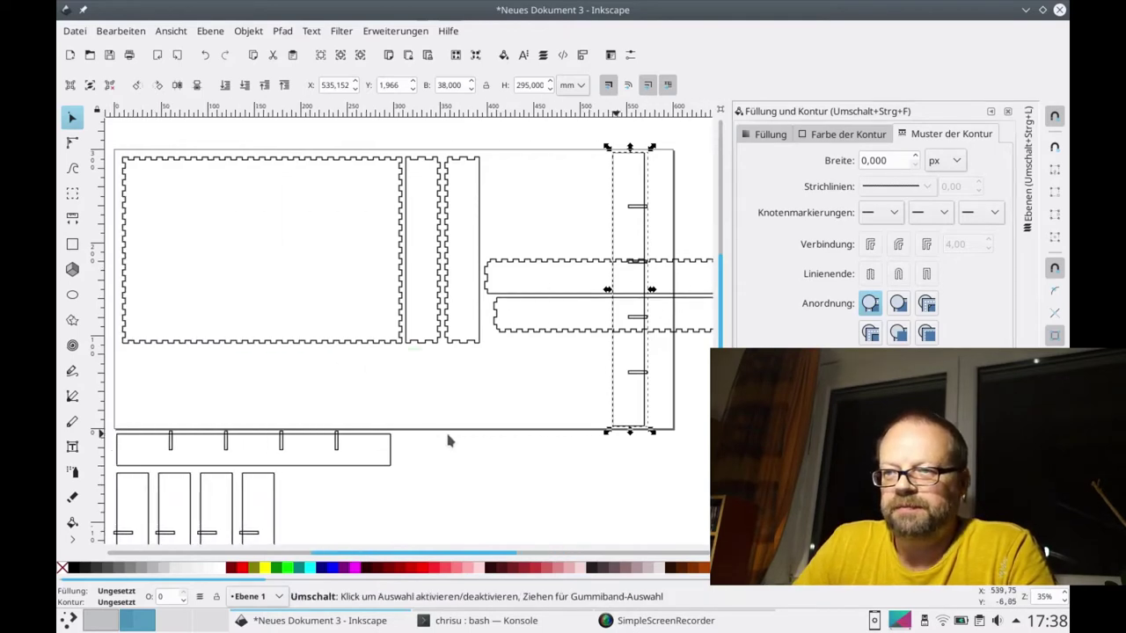
Step: Stack the two toothed strips beneath the large panel, fine-tuning them with arrow keys
drag(578, 273, 212, 361)
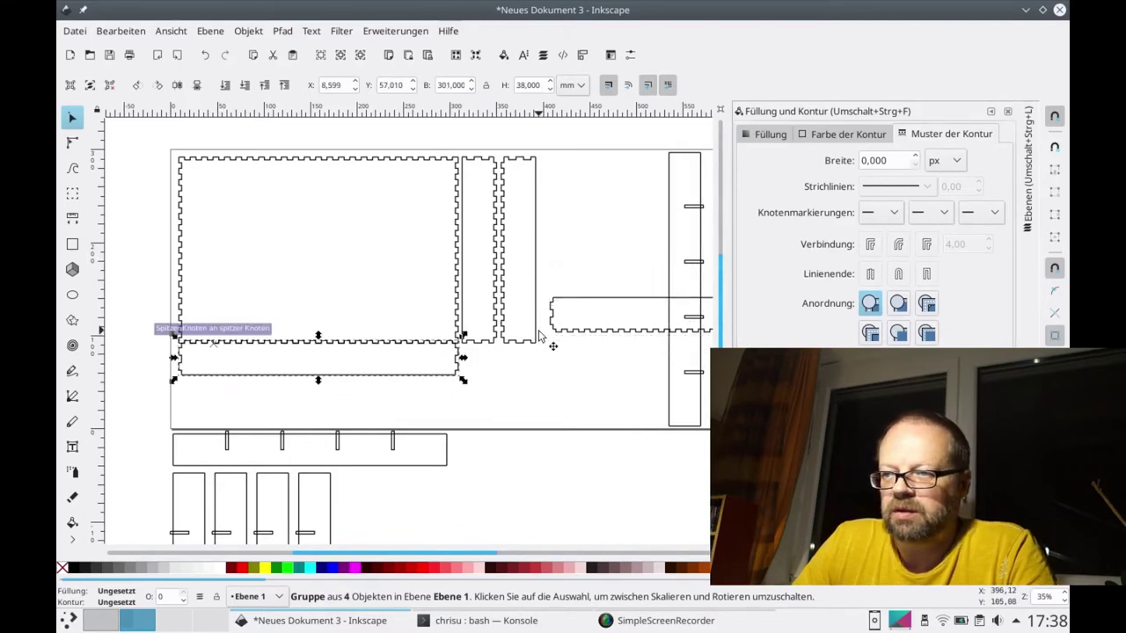
key(Down)
key(Down)
key(Down)
key(Down)
key(Down)
key(Down)
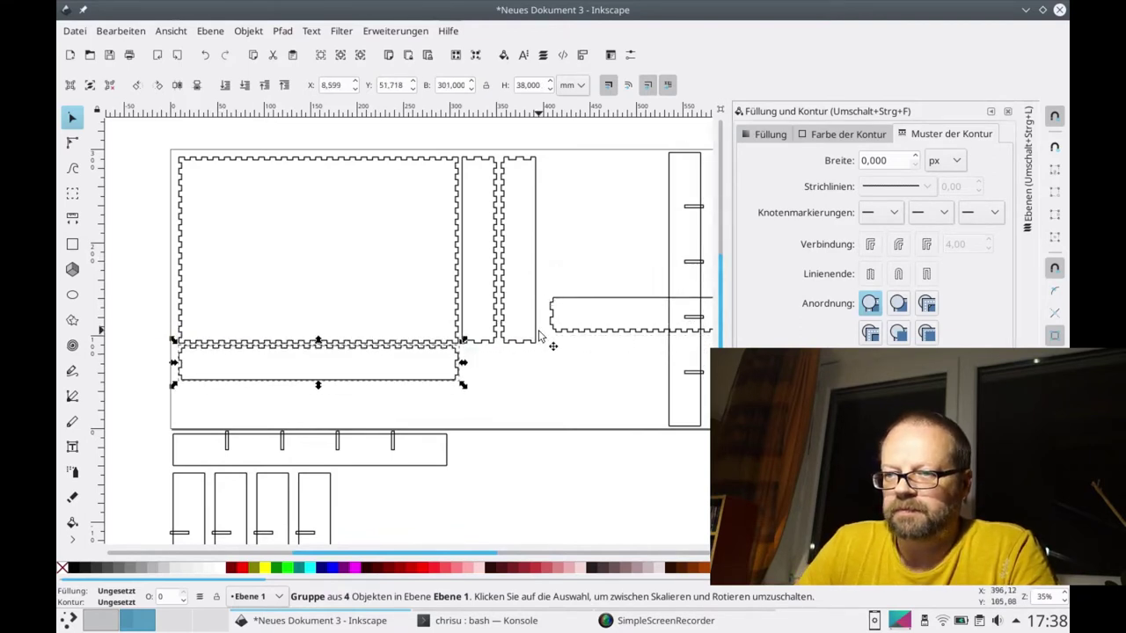
drag(576, 337, 204, 429)
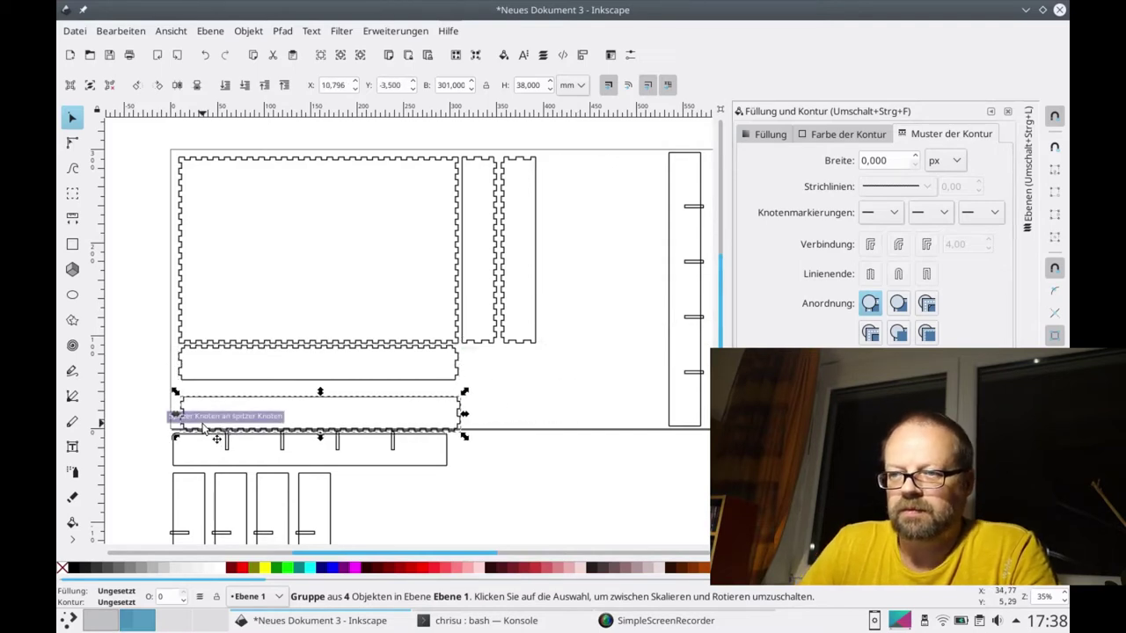
drag(202, 427, 202, 428)
key(Up)
key(Up)
key(Up)
key(Up)
key(Up)
key(Up)
key(Up)
key(Up)
key(Up)
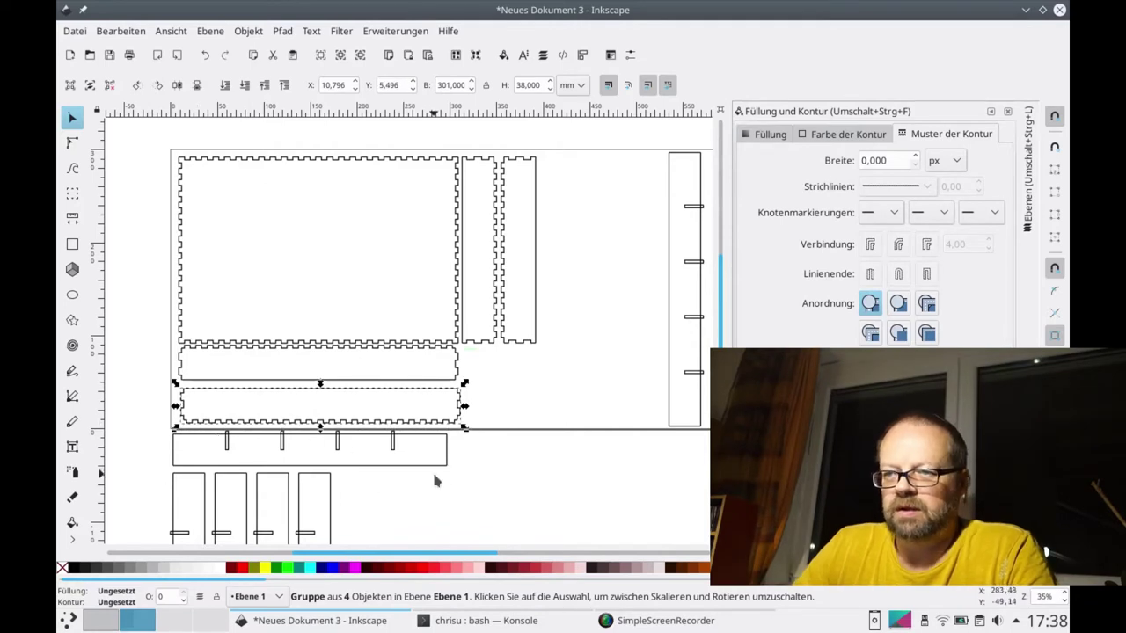
click(432, 466)
click(439, 473)
Step: Rotate the long slotted bar 90° upright and place it beside the far-right divider
drag(452, 472, 303, 532)
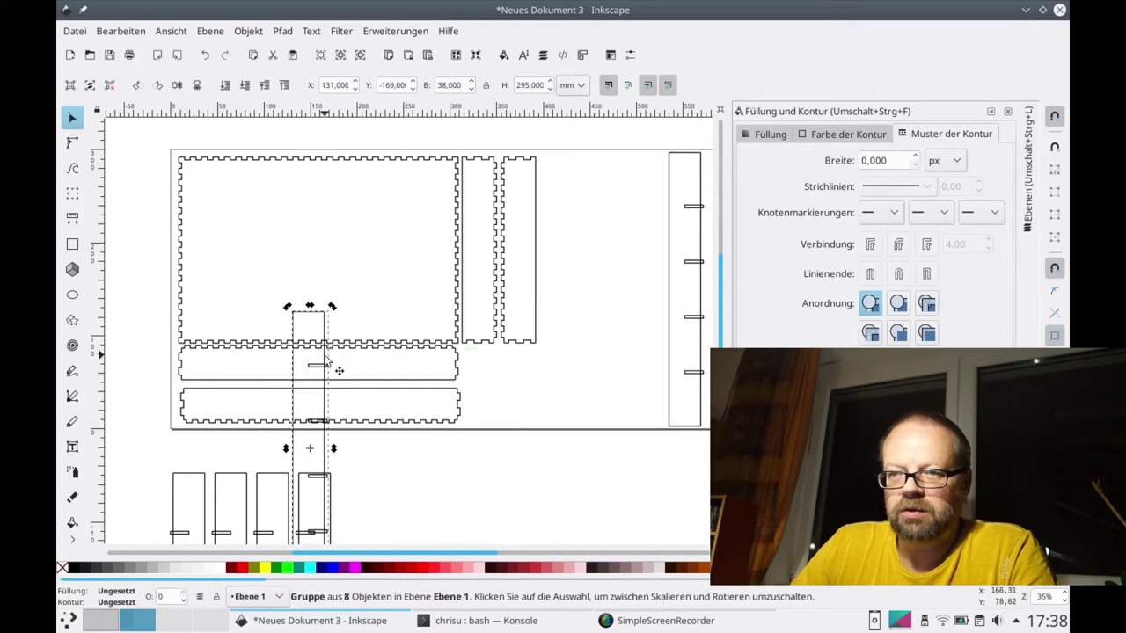
drag(326, 358, 667, 201)
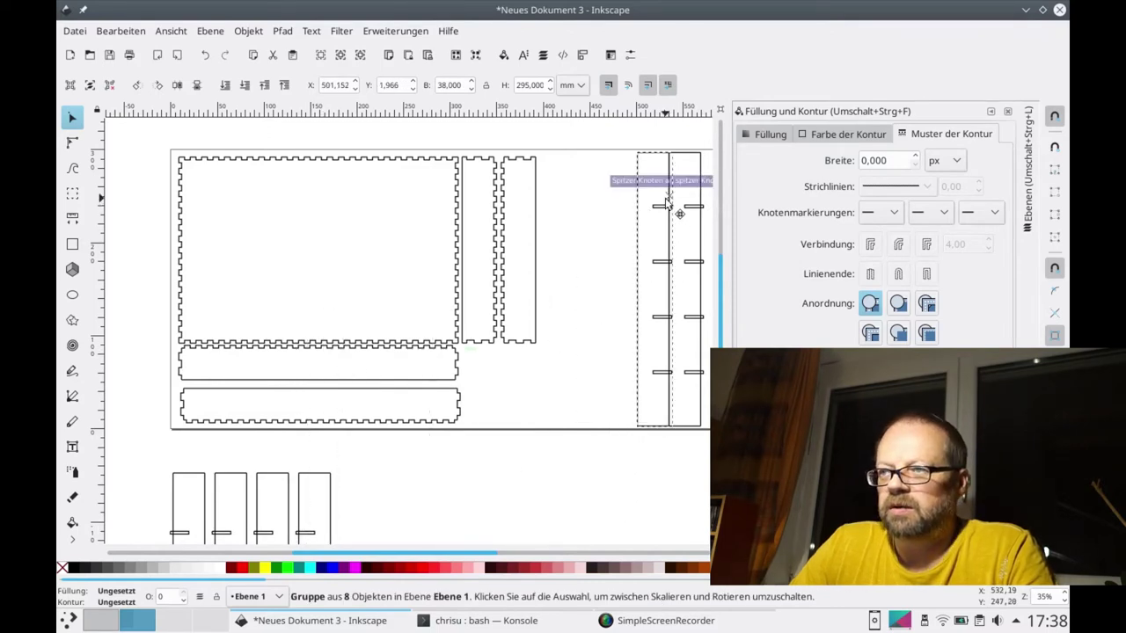
drag(666, 201, 666, 204)
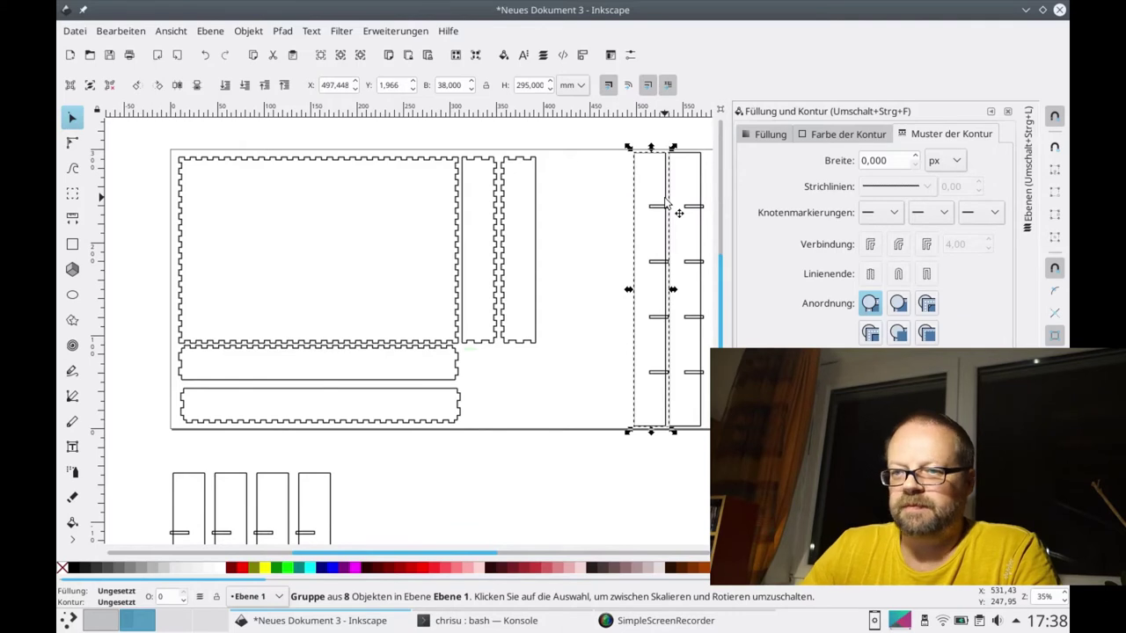
scroll(624, 252, down, 3)
scroll(623, 254, down, 2)
scroll(572, 255, up, 1)
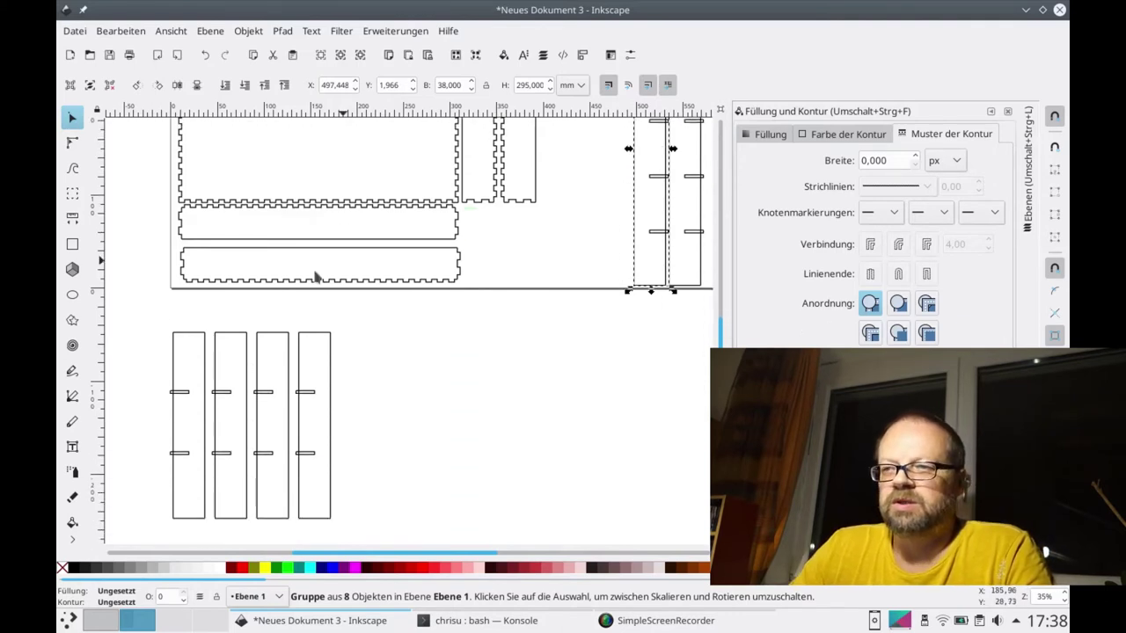
Step: Move three short slotted dividers into the page's empty upper-right area
drag(138, 304, 293, 530)
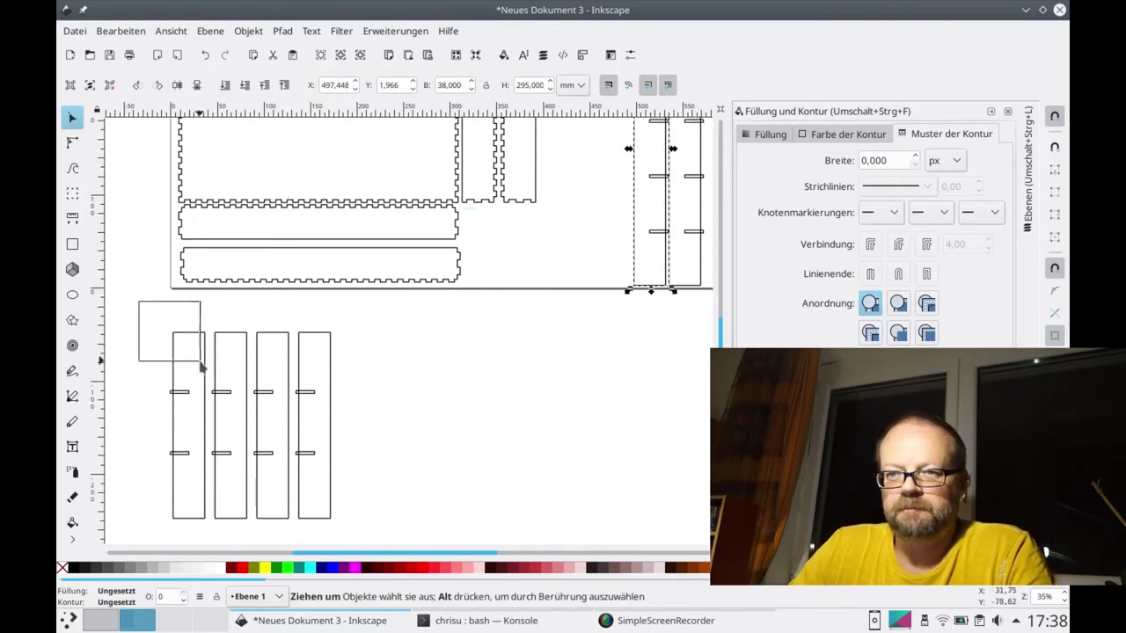
scroll(435, 467, up, 2)
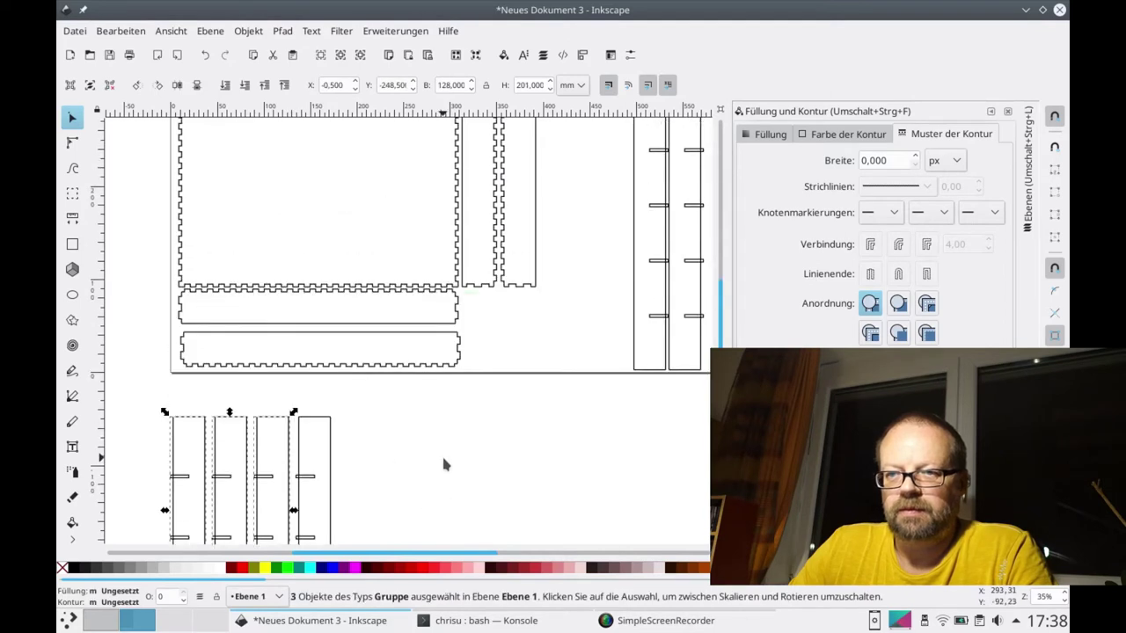
mouse_move(292, 456)
mouse_down()
mouse_move(676, 176)
mouse_move(658, 169)
mouse_up()
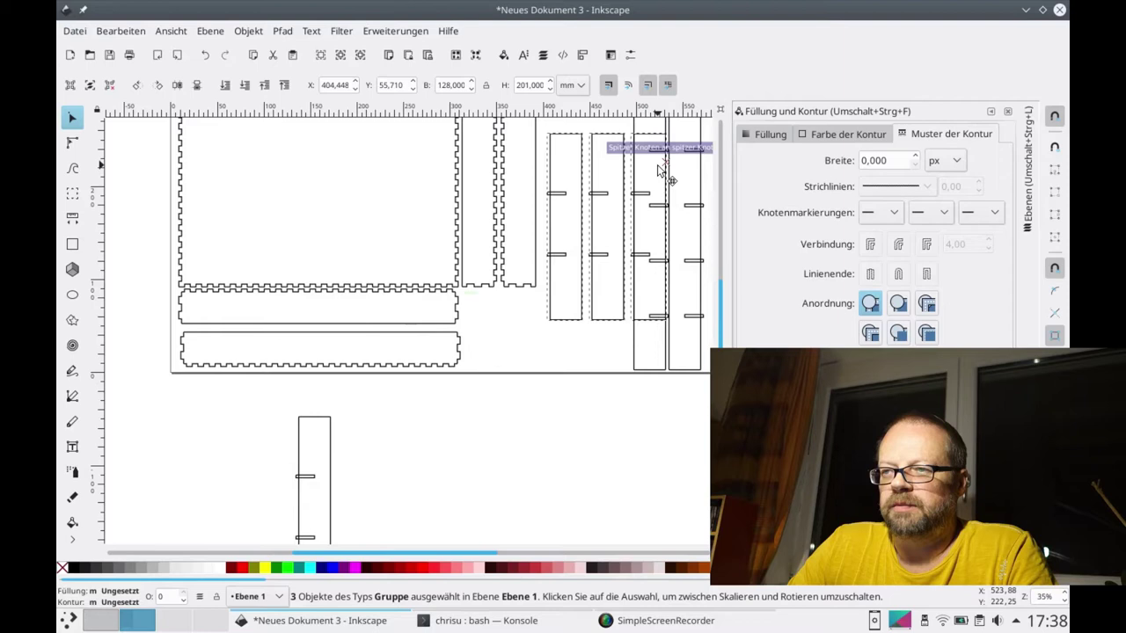
drag(659, 170, 659, 132)
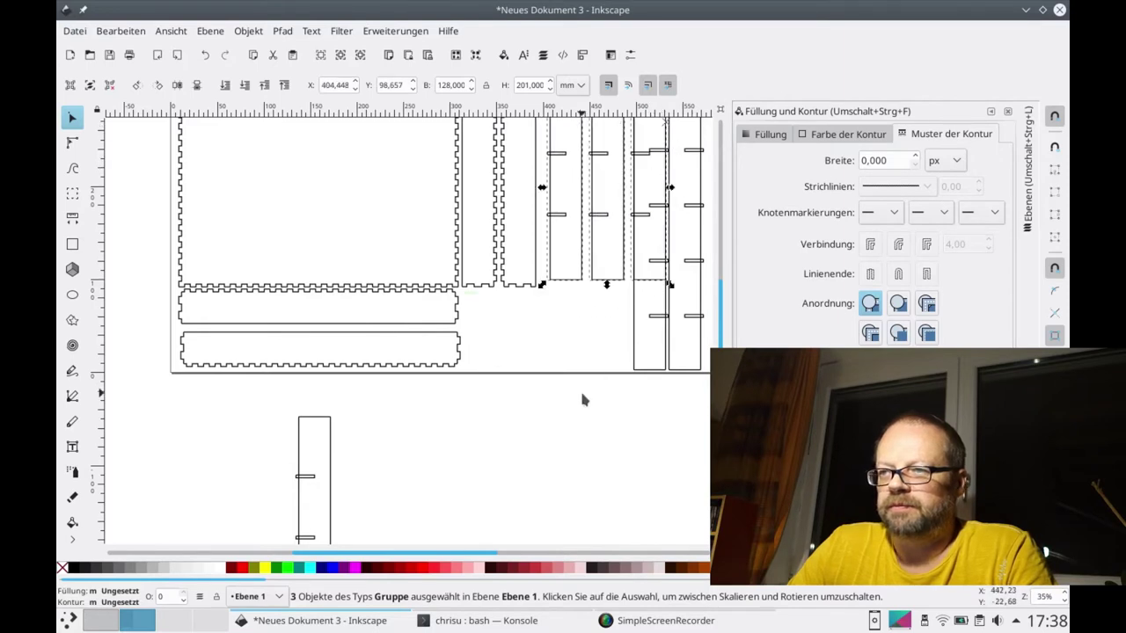
scroll(582, 400, up, 3)
click(654, 240)
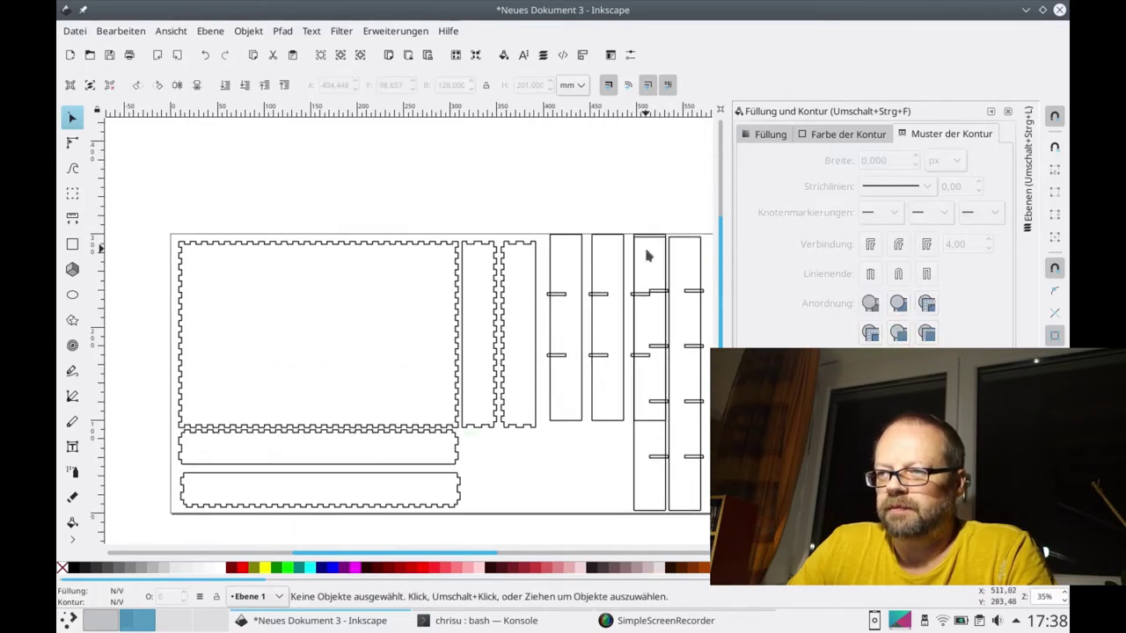
Step: Turn the third short slotted strip horizontal and nudge it just below the page
click(639, 278)
drag(639, 278, 555, 453)
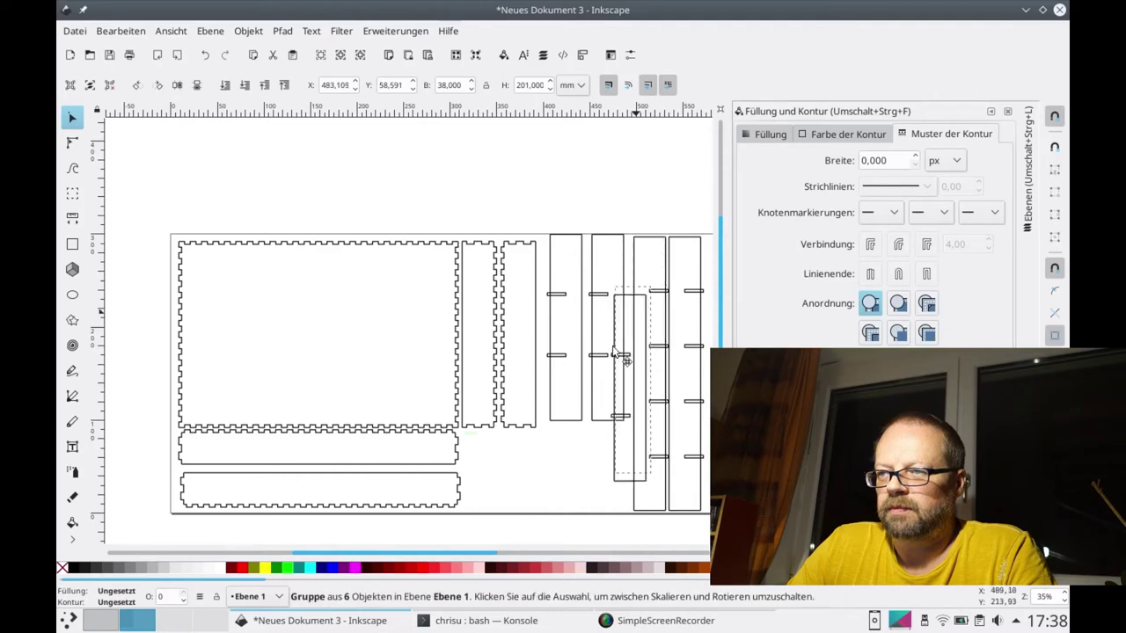
mouse_move(587, 409)
mouse_down()
mouse_move(618, 518)
mouse_move(594, 435)
mouse_up()
key(Down)
key(Down)
key(Down)
key(Down)
key(Down)
key(Down)
key(Down)
key(Down)
key(Down)
key(Down)
key(Down)
key(Down)
key(Down)
key(Down)
key(Down)
key(Left)
key(Left)
key(Left)
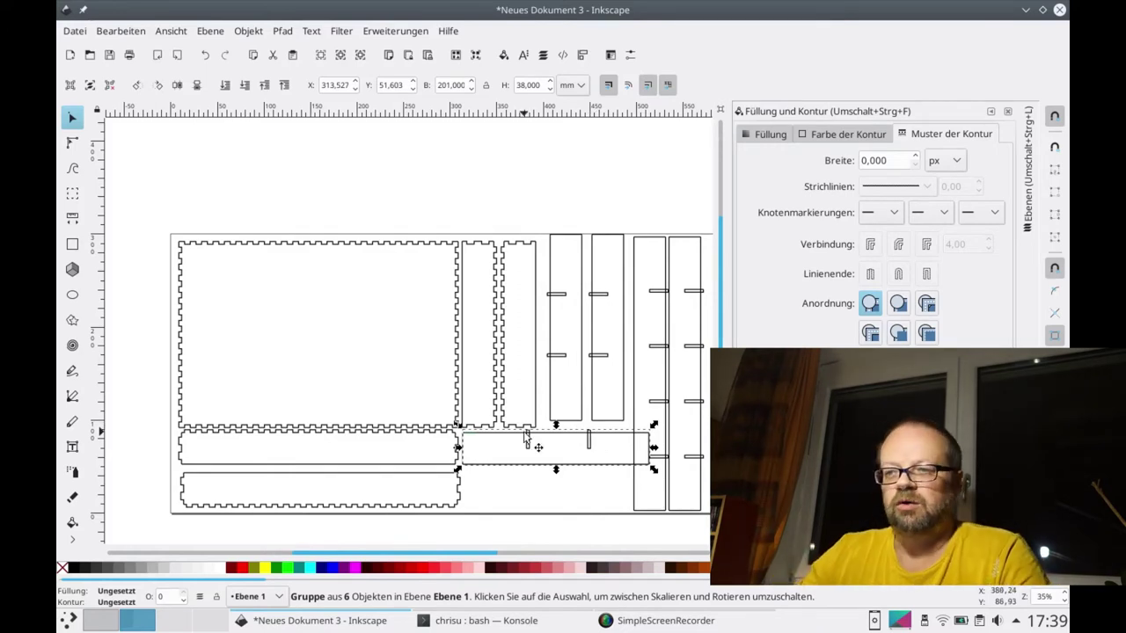
scroll(419, 480, down, 5)
scroll(420, 480, down, 3)
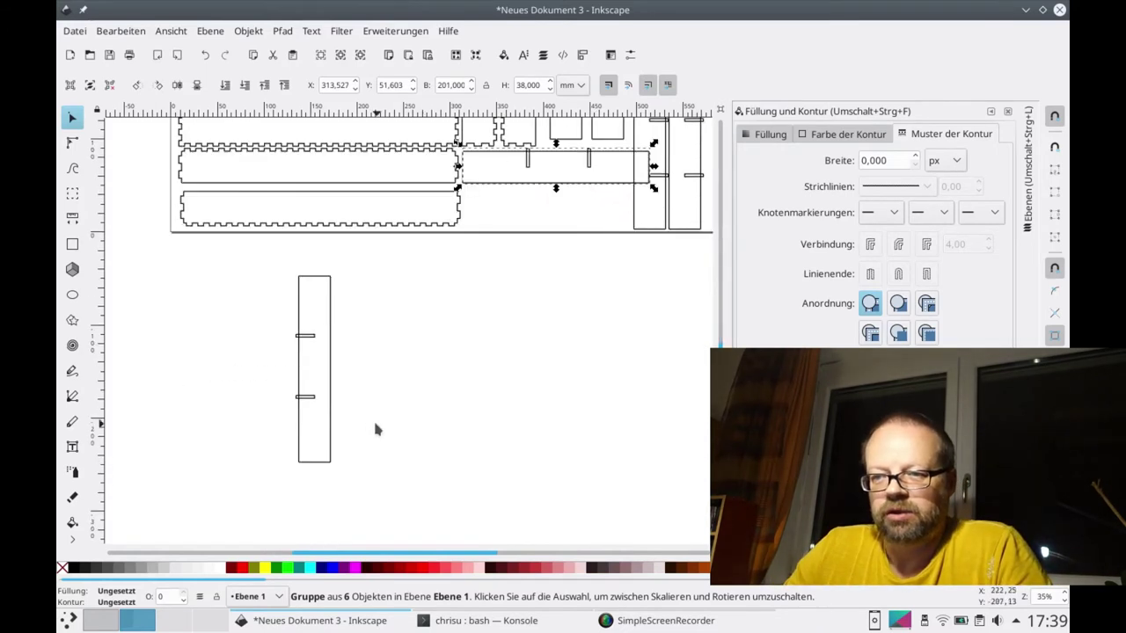
Step: Rotate the leftover short strip horizontal and stack the two strips together below the page
click(331, 386)
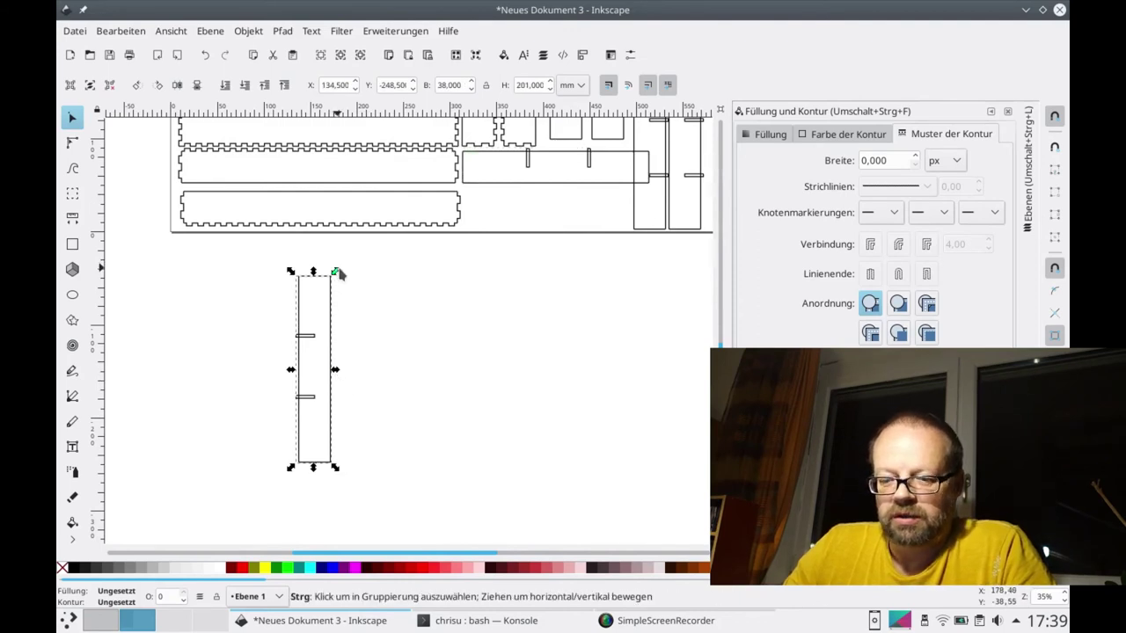
drag(339, 274, 371, 286)
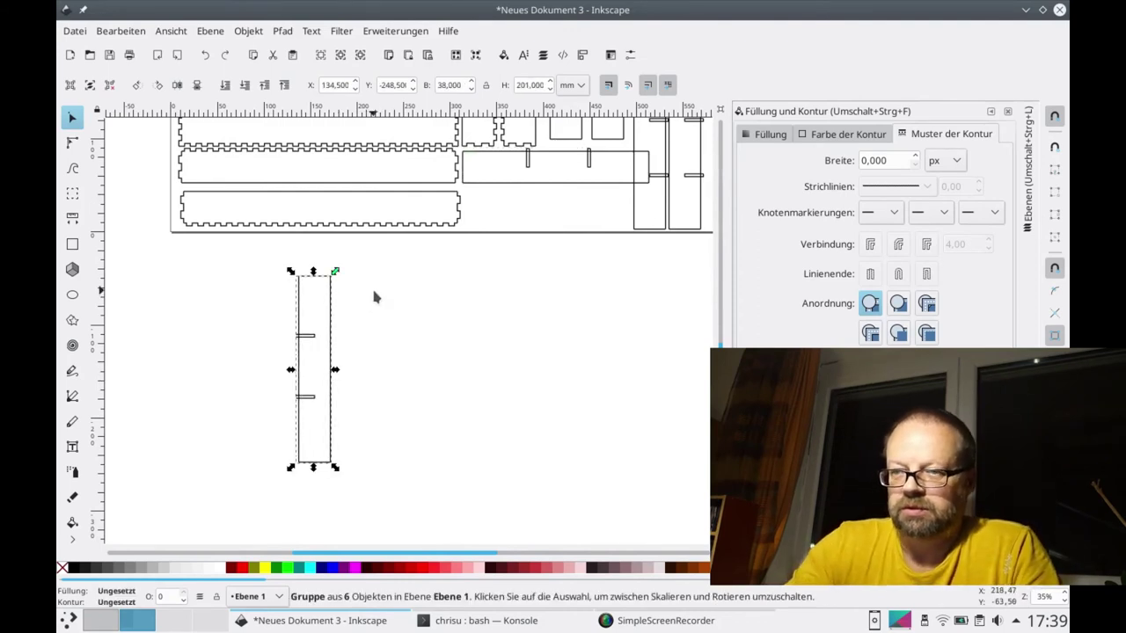
click(337, 294)
mouse_move(335, 273)
mouse_down()
mouse_move(376, 364)
mouse_move(482, 334)
mouse_move(616, 209)
mouse_move(623, 252)
mouse_up()
drag(623, 185, 618, 329)
scroll(409, 341, up, 1)
scroll(409, 341, up, 5)
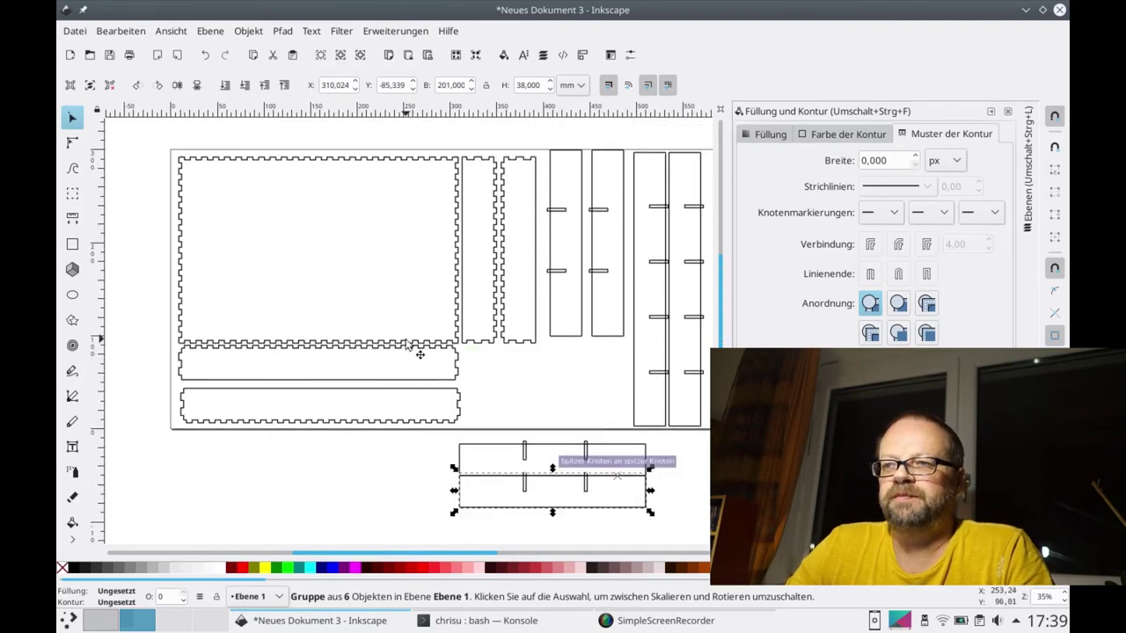
key(Down)
key(Down)
key(Down)
key(Down)
key(Down)
key(Down)
key(Down)
key(Down)
key(Down)
key(Down)
key(Down)
scroll(588, 488, up, 4)
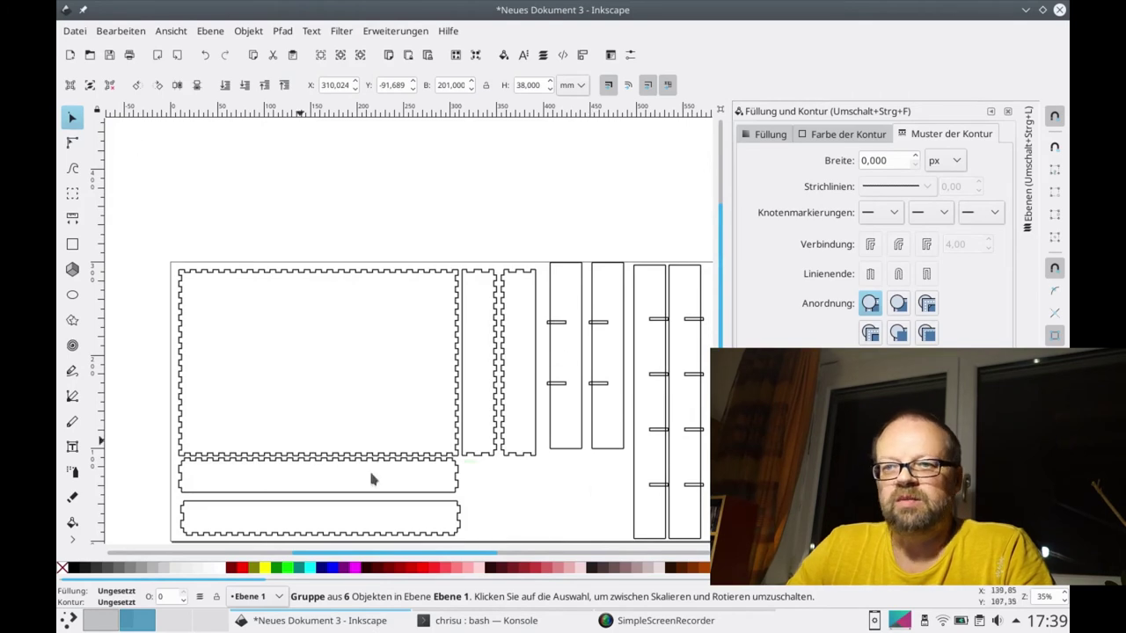
scroll(548, 196, down, 4)
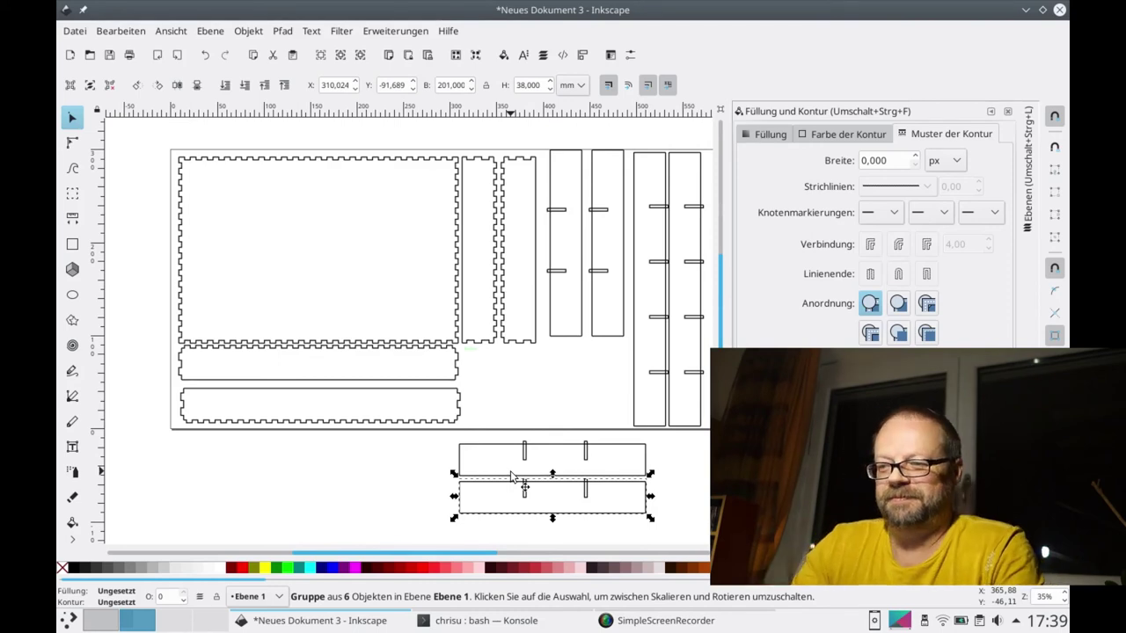
Step: Save a copy of the drawing named setzkasten.svg via Datei > Kopie speichern
click(75, 32)
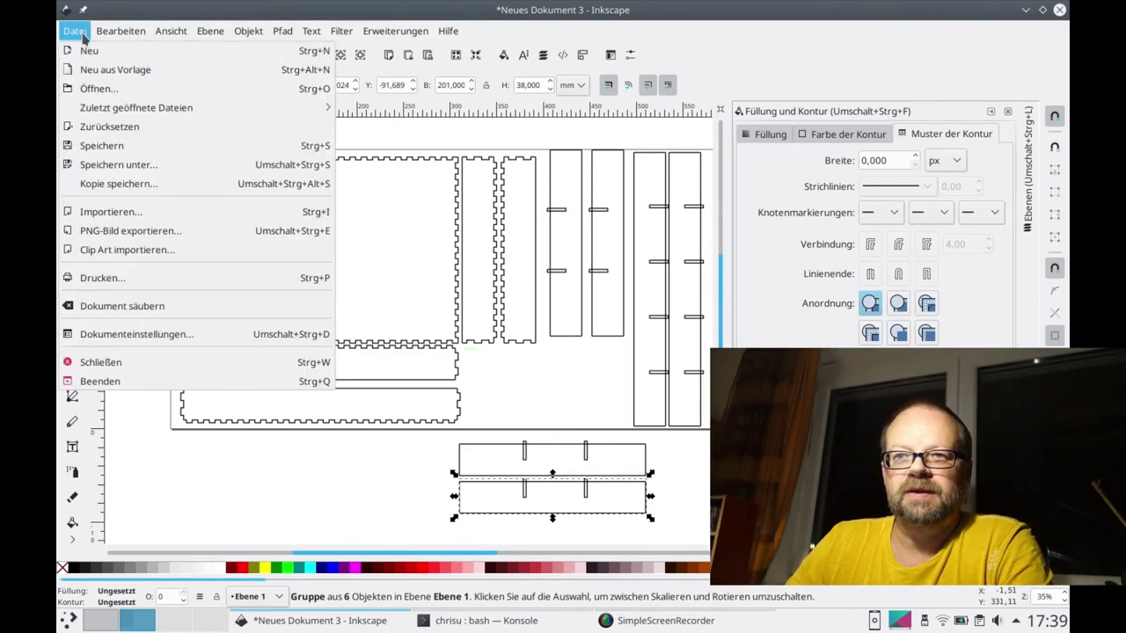
click(129, 182)
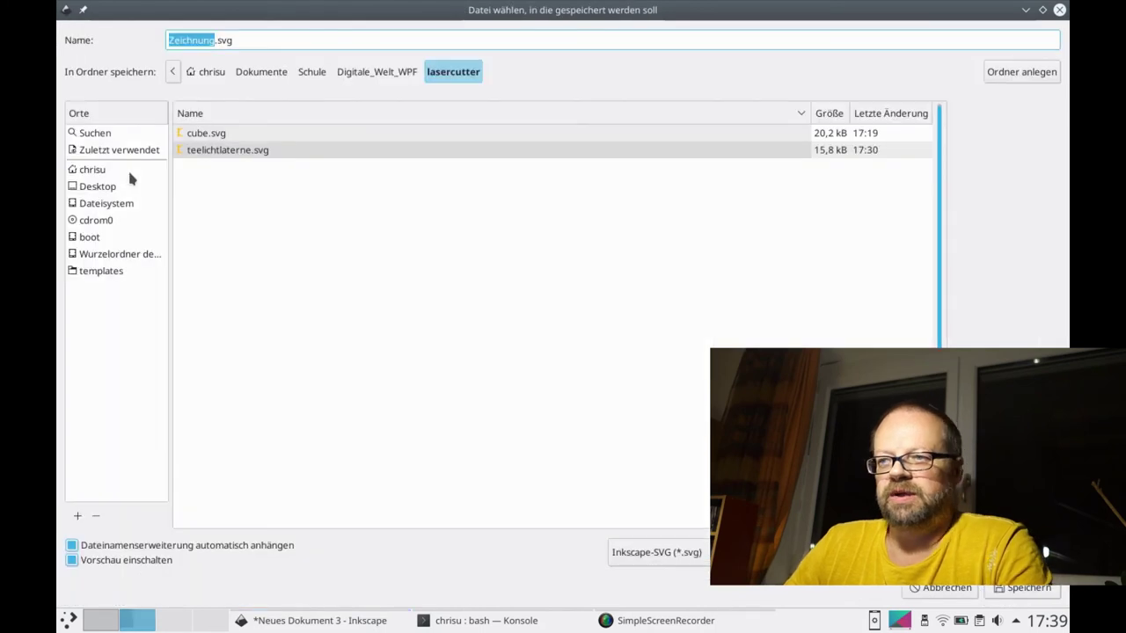
text(setzkasten)
key(Return)
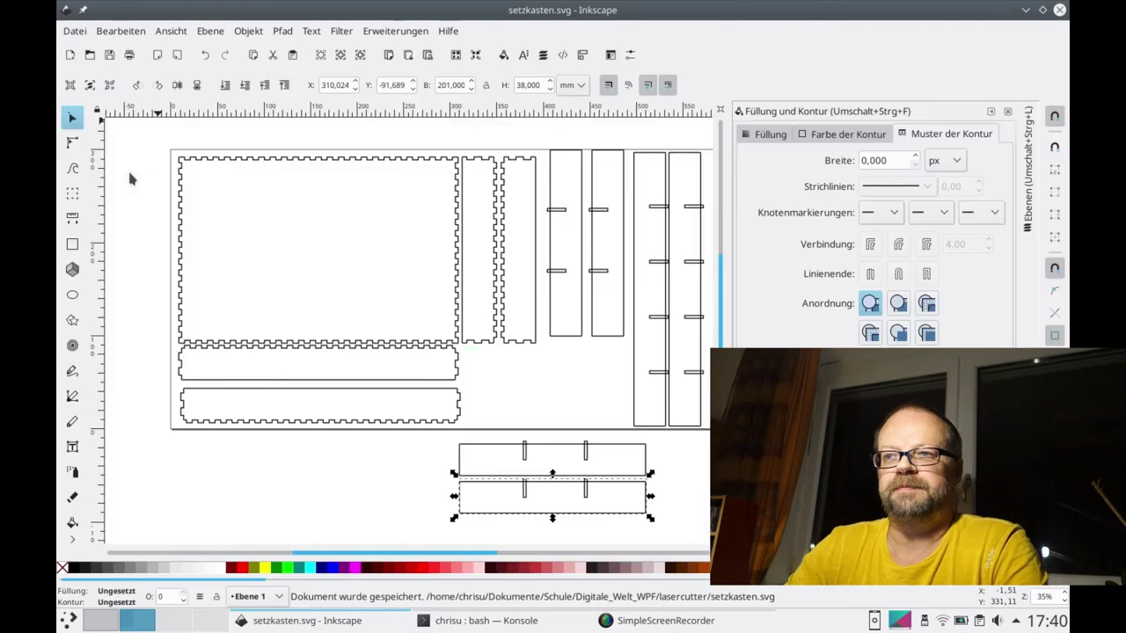